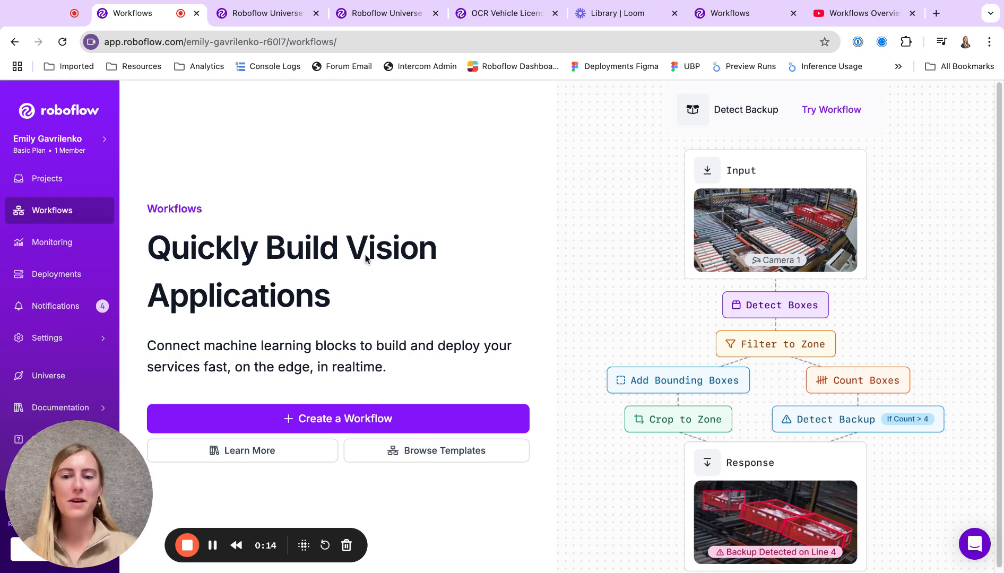
Create a workflow and add an Object Detection Model block that uses the public YOLOv8 Nano (640×640) model.
click(346, 425)
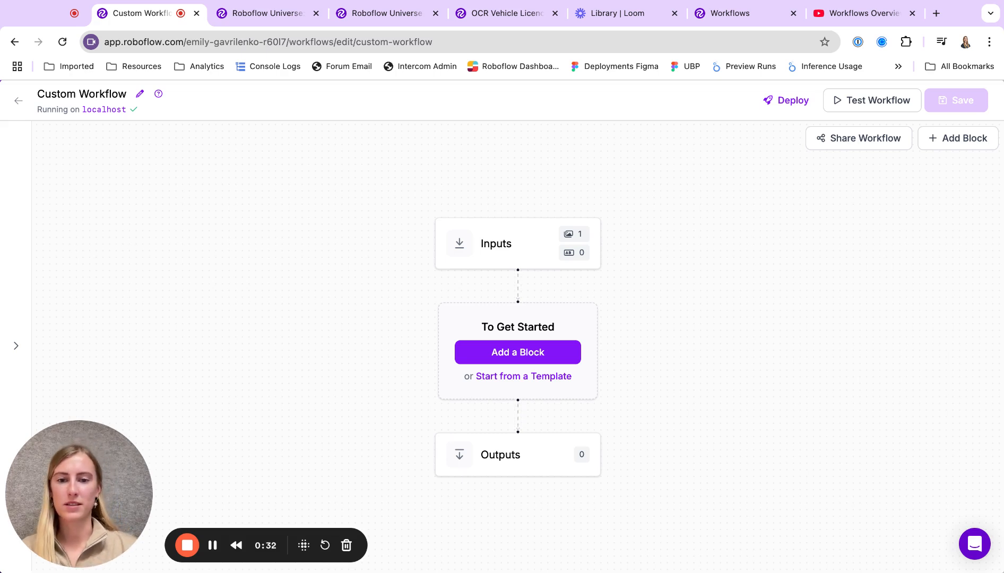
click(573, 360)
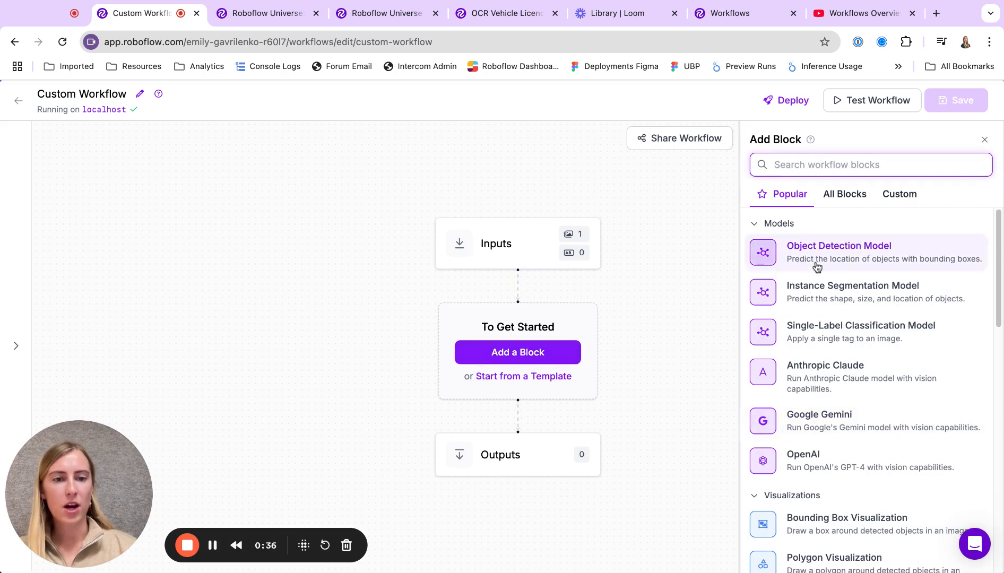
click(898, 264)
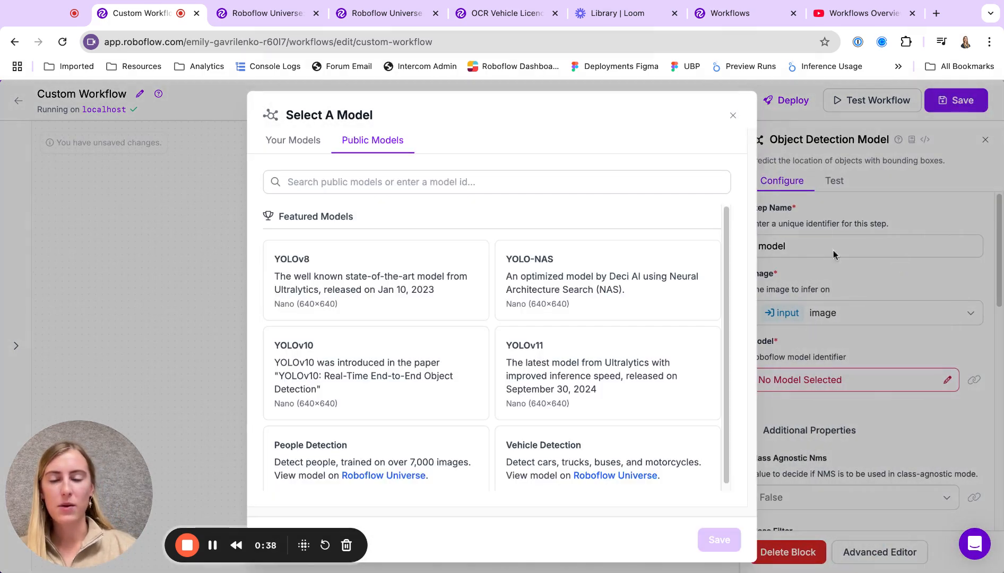
click(417, 287)
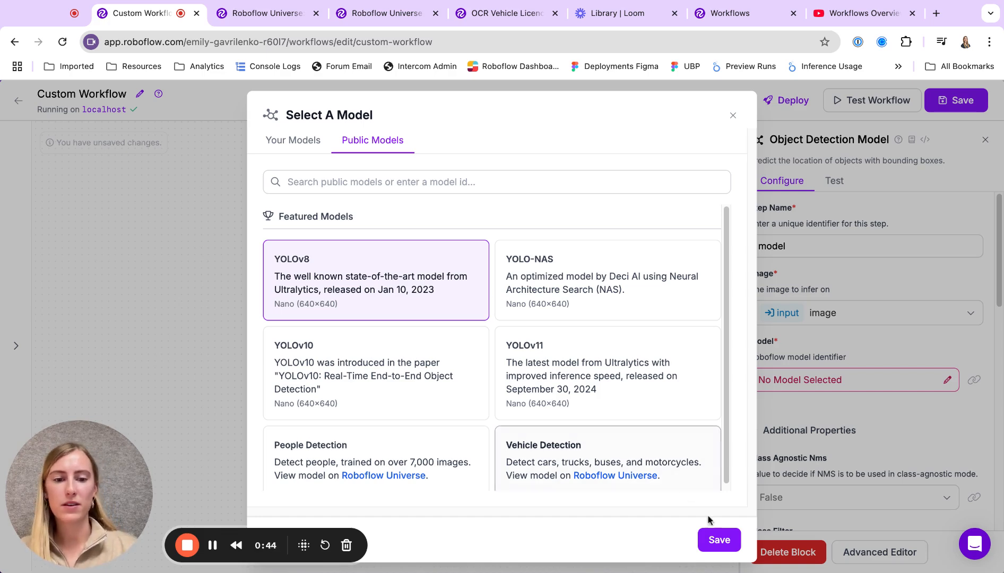
click(719, 540)
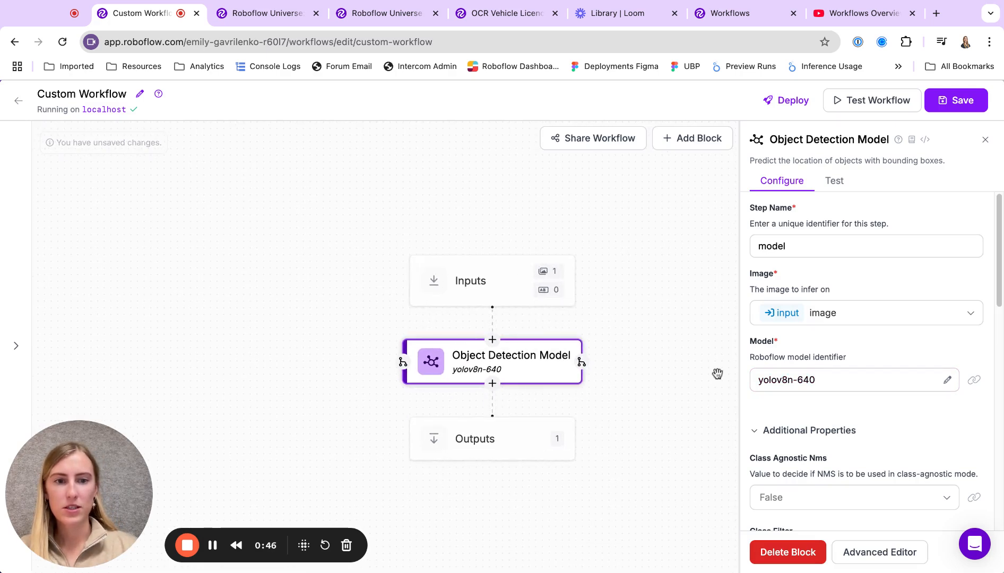
Load waymo_demo.jpeg as the test input of the Object Detection Model block and preview the image enlarged.
click(834, 181)
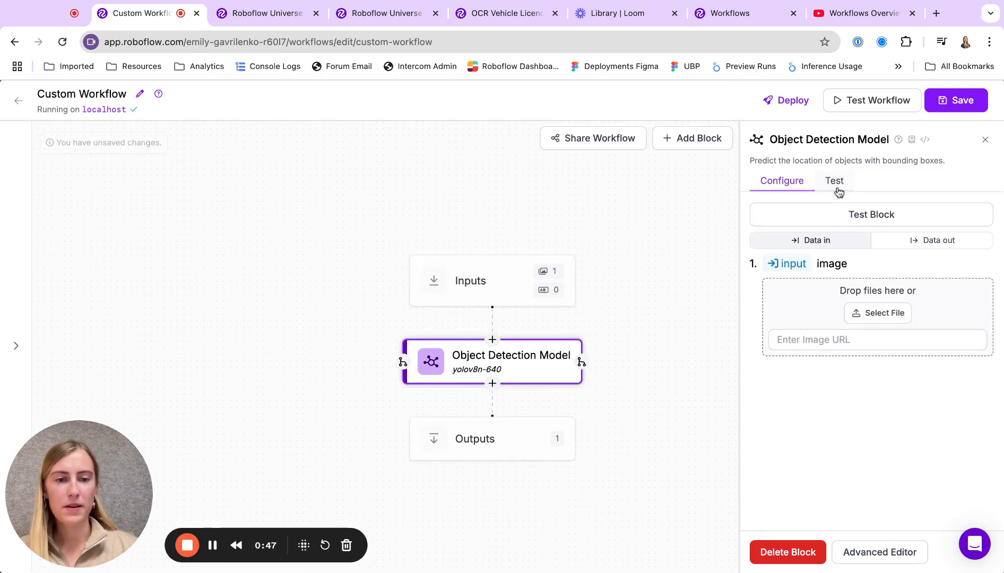
click(881, 316)
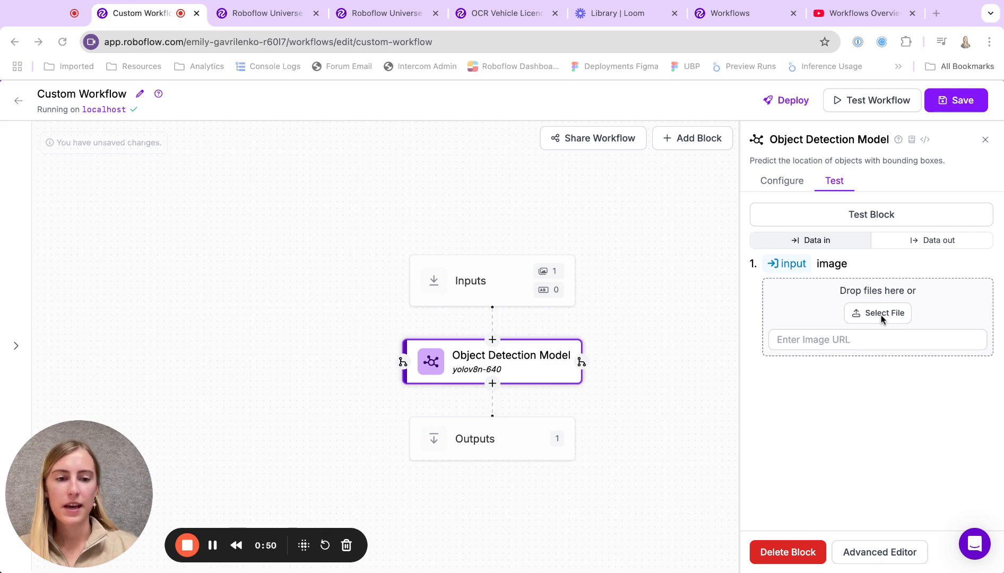
key(Return)
click(789, 310)
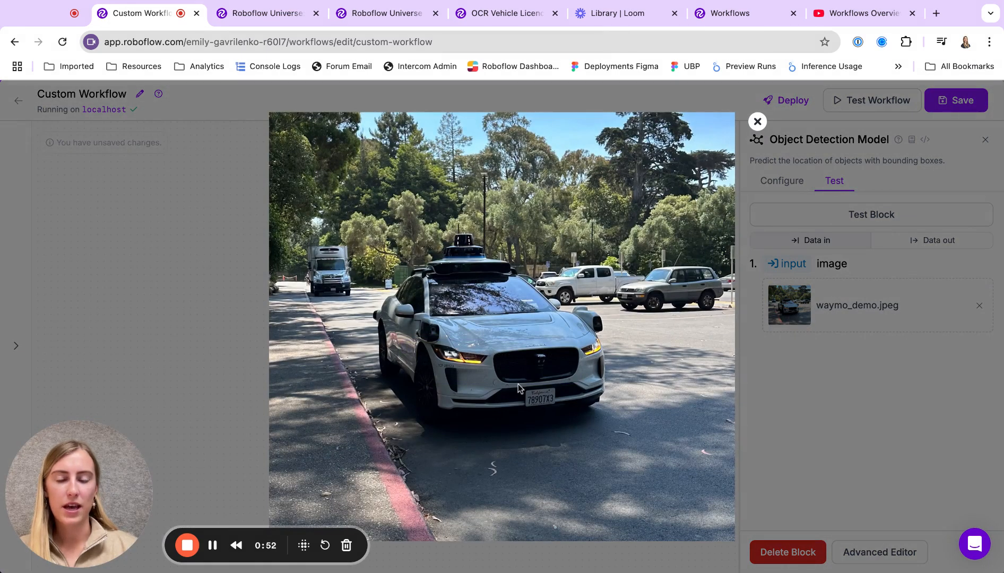
click(757, 122)
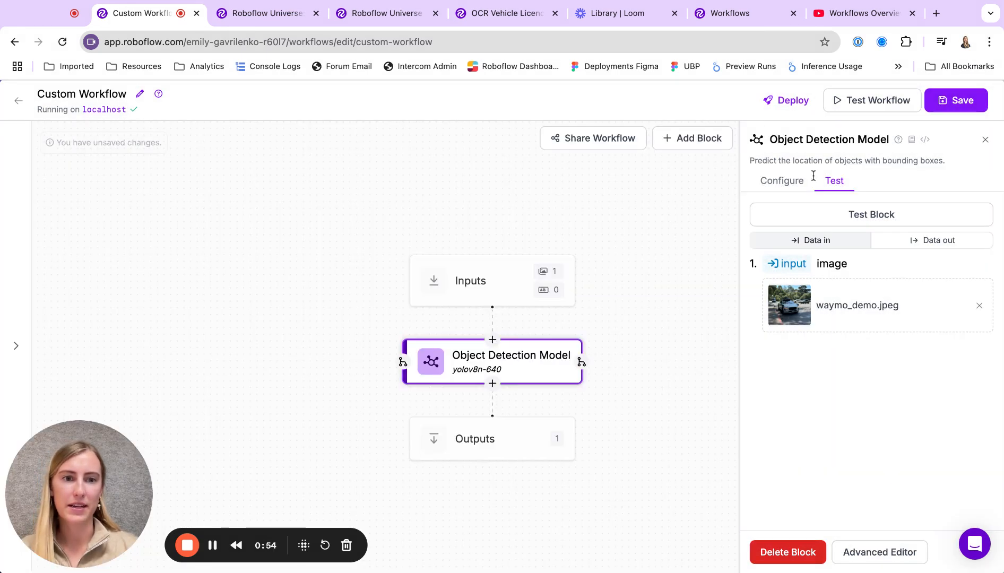
Test the Object Detection Model block on its own and review the predictions it returns.
click(853, 223)
scroll(913, 396, down, 7)
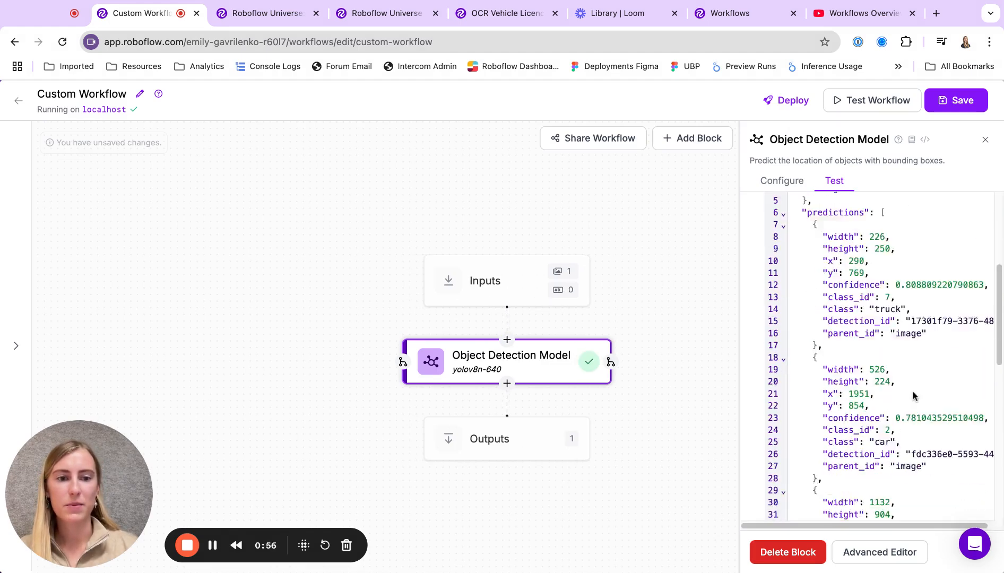
scroll(880, 352, down, 8)
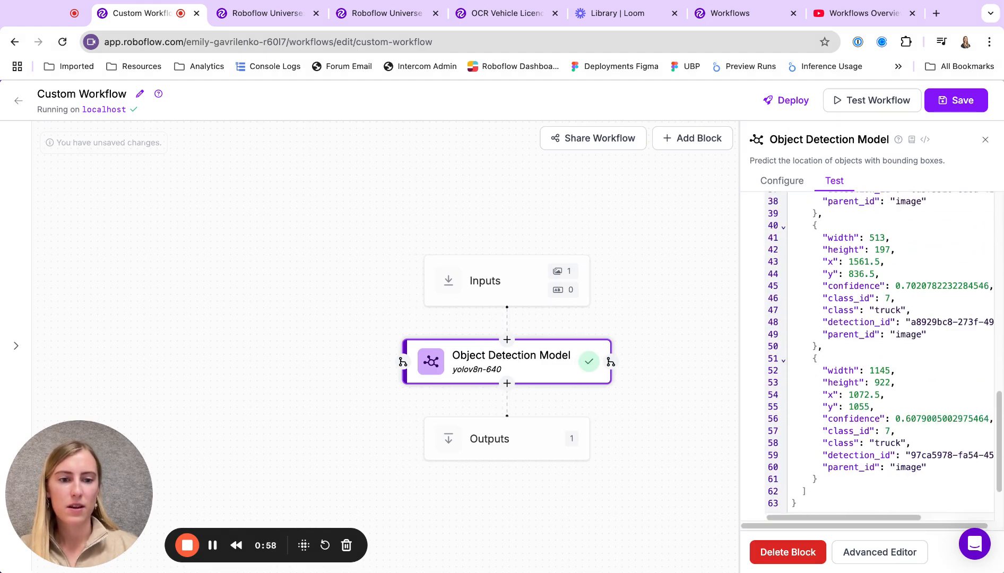
scroll(882, 397, up, 15)
Add a Bounding Box Visualization block directly after the Object Detection Model block.
click(506, 383)
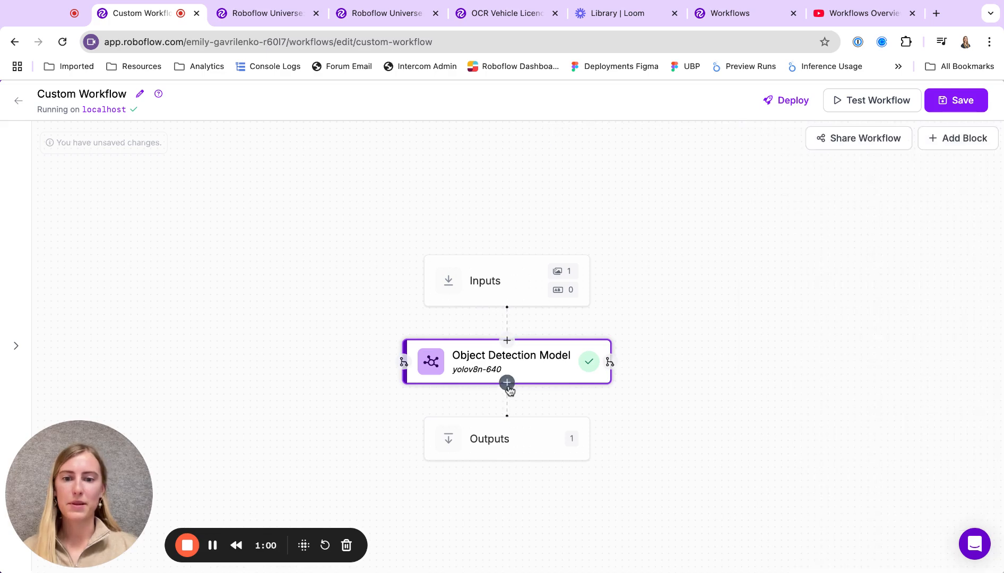
text(bounding)
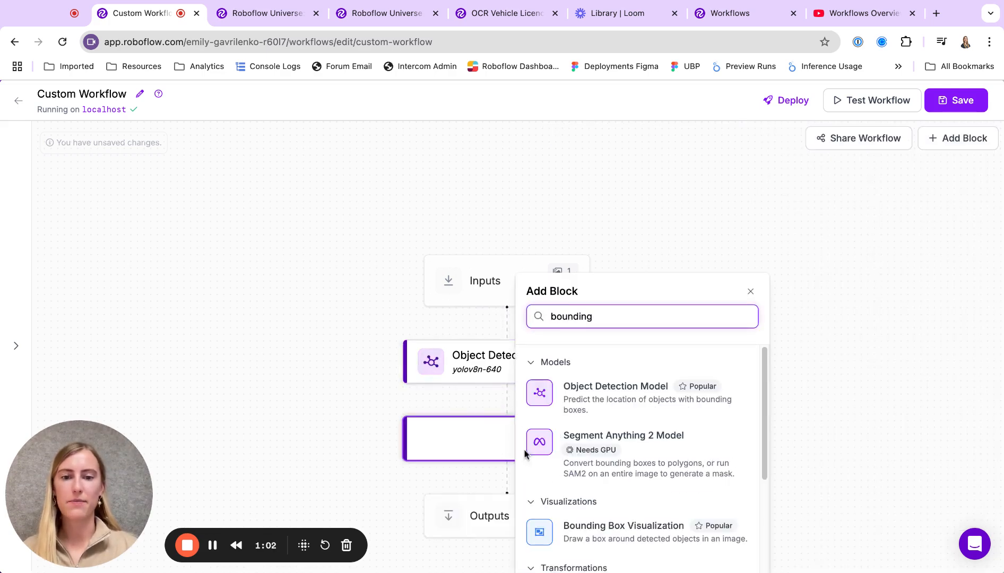
click(574, 529)
Add a Label Visualization block after the Bounding Box Visualization block.
click(509, 466)
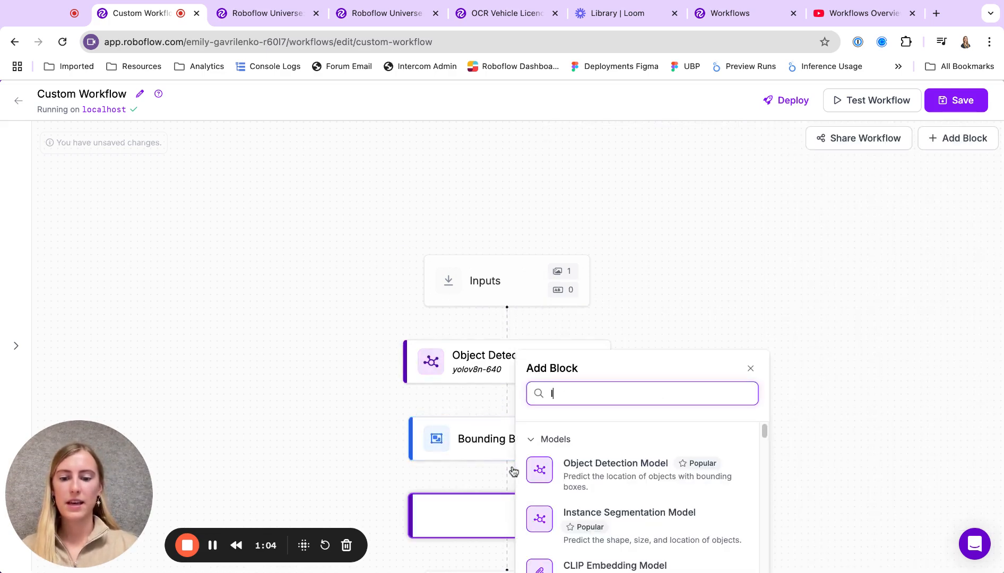
text(label)
scroll(594, 502, down, 3)
click(594, 502)
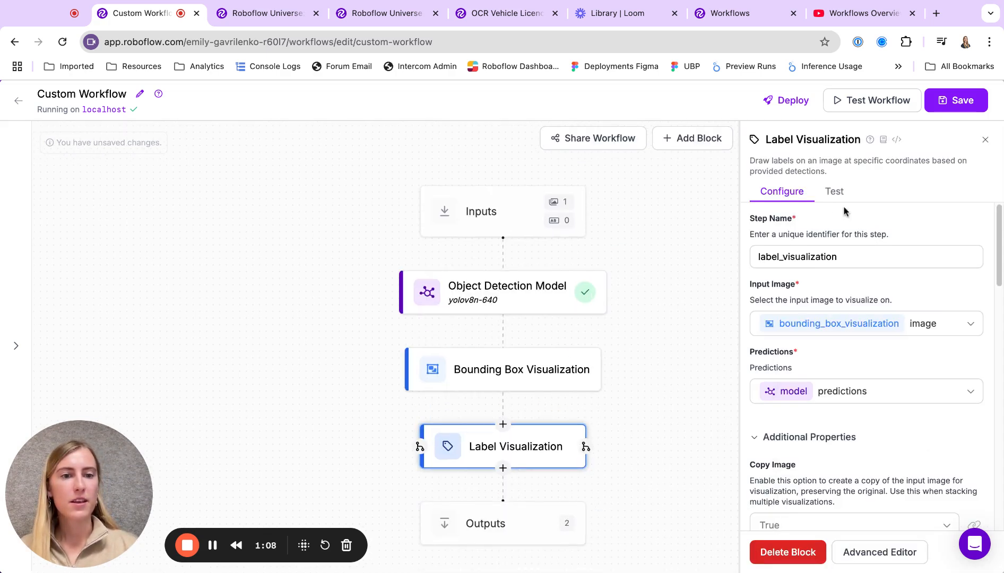
Run the whole workflow on waymo_demo.jpeg and examine the JSON output and the enlarged annotated image.
click(862, 100)
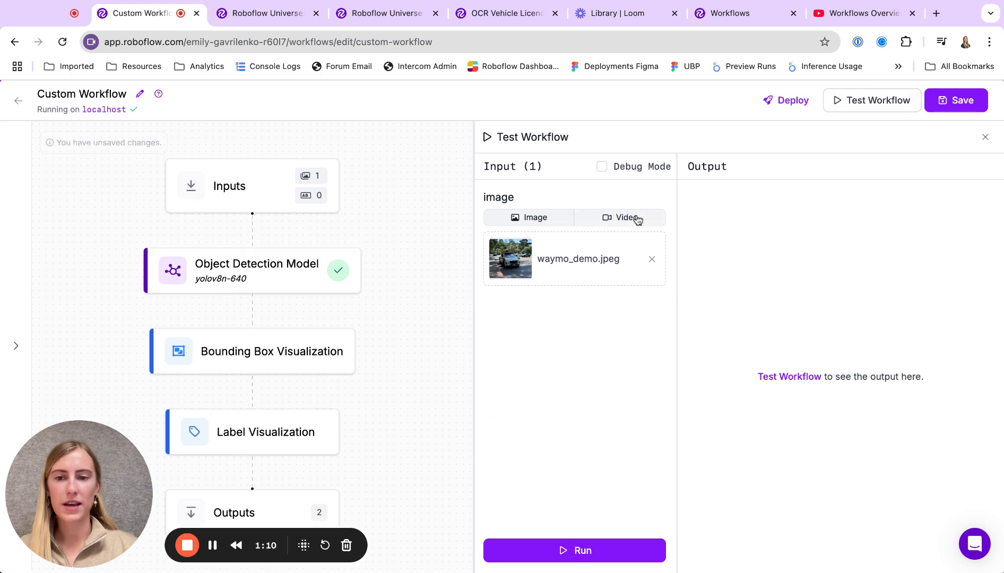
click(587, 550)
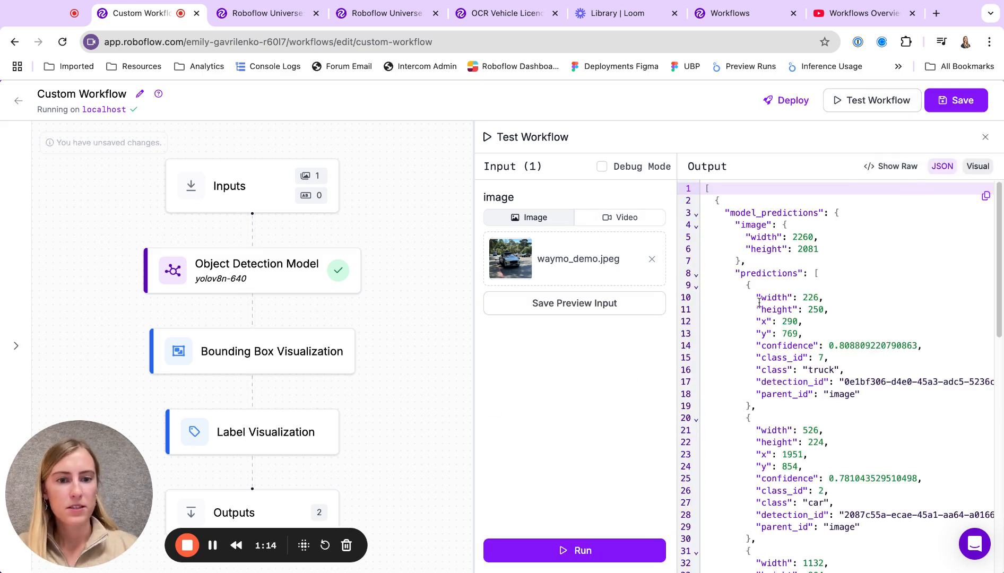
scroll(755, 366, down, 10)
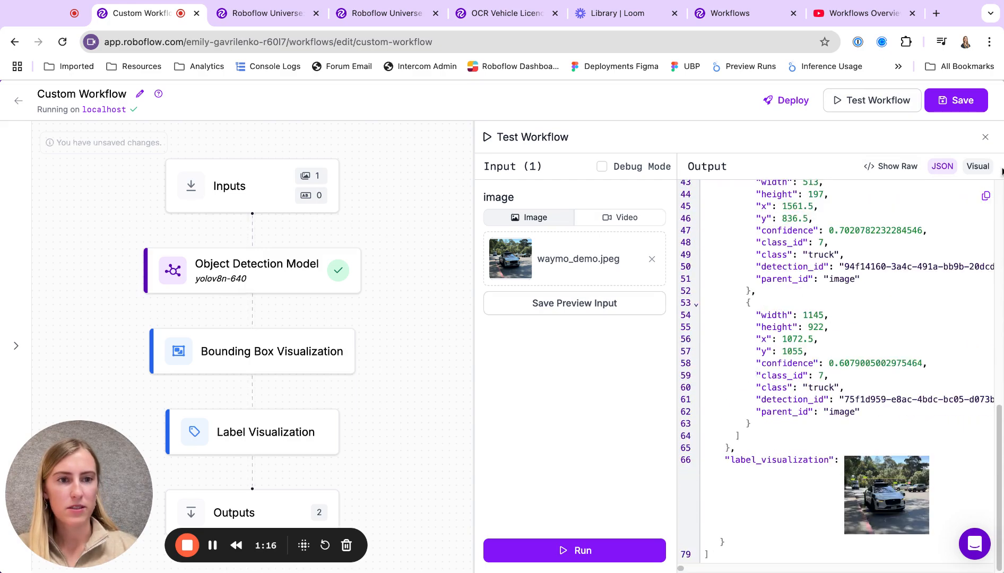
click(978, 167)
click(833, 362)
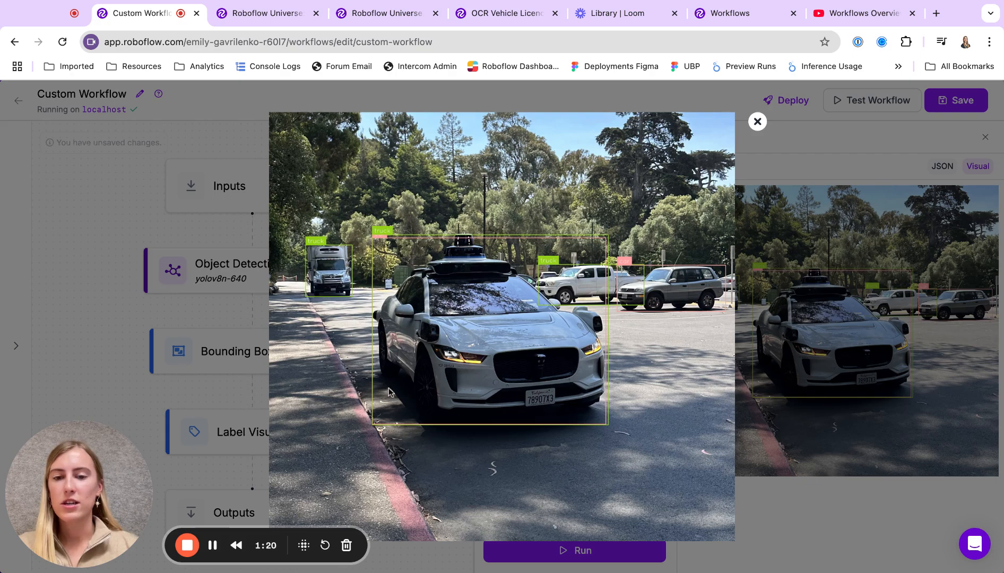
click(756, 128)
Set Class Agnostic NMS to True in the Object Detection Model block.
click(234, 286)
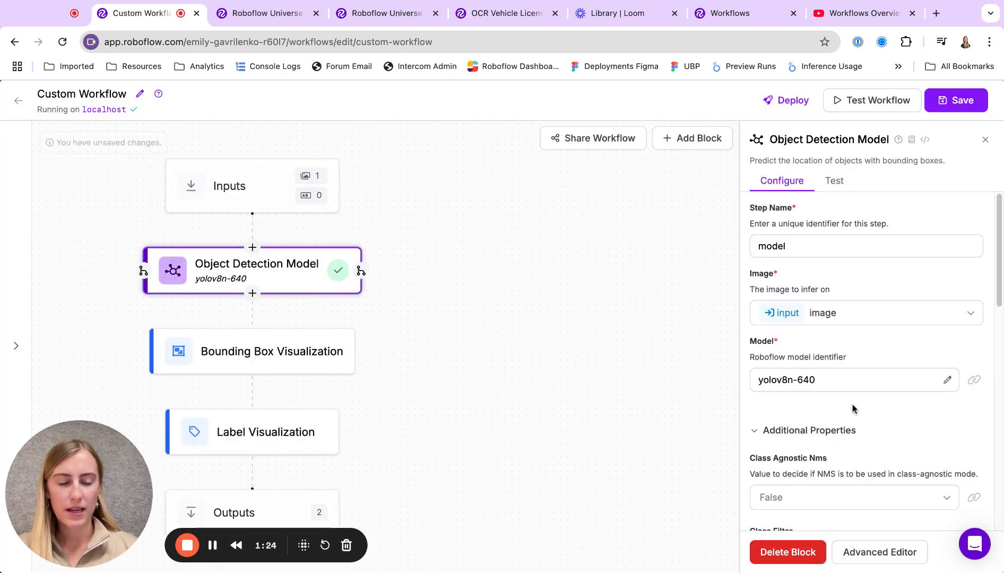
scroll(852, 409, down, 3)
click(788, 323)
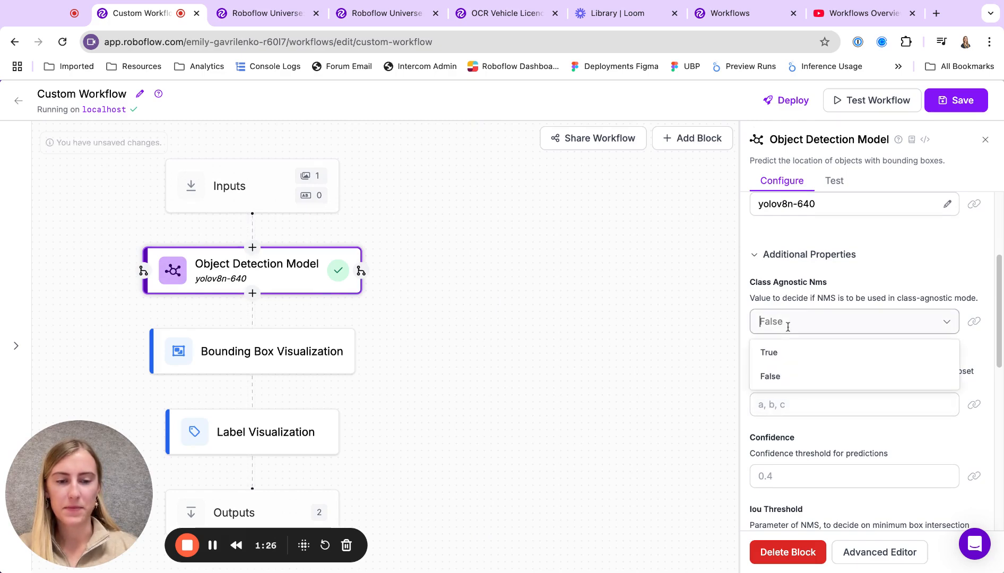
click(781, 351)
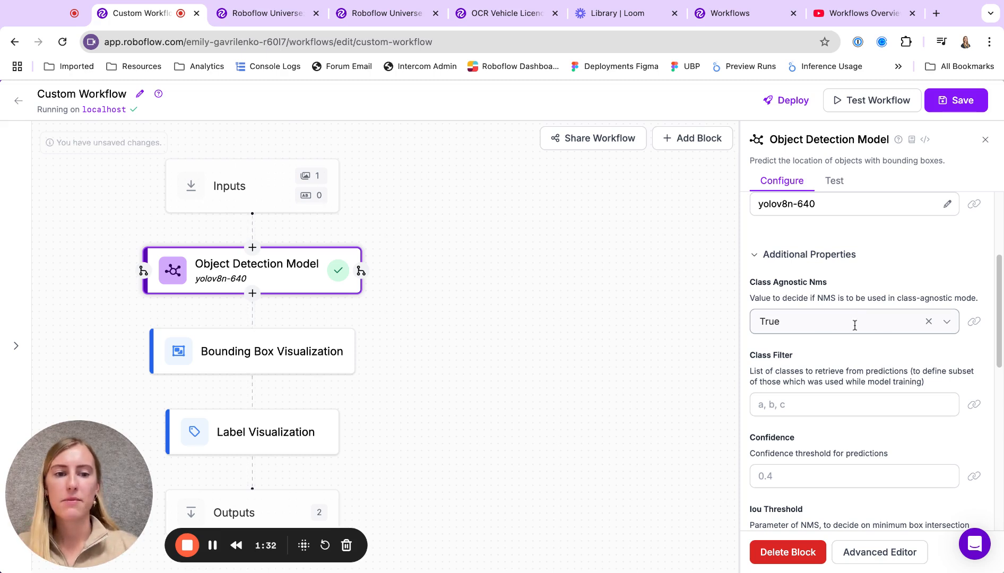
Rerun the workflow with class-agnostic NMS and examine the vehicle boxes in the enlarged visual output.
click(859, 101)
click(539, 555)
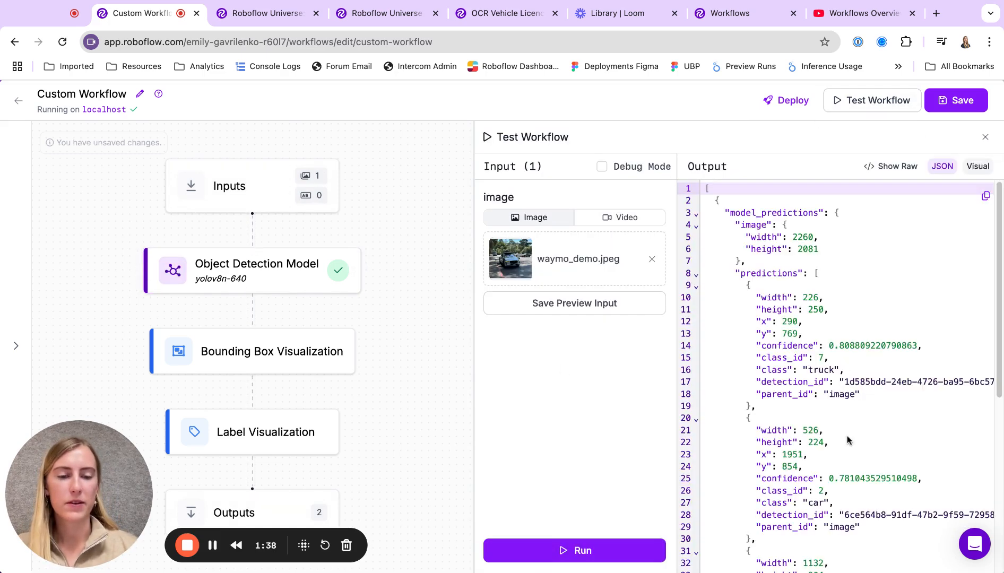
click(975, 166)
click(847, 337)
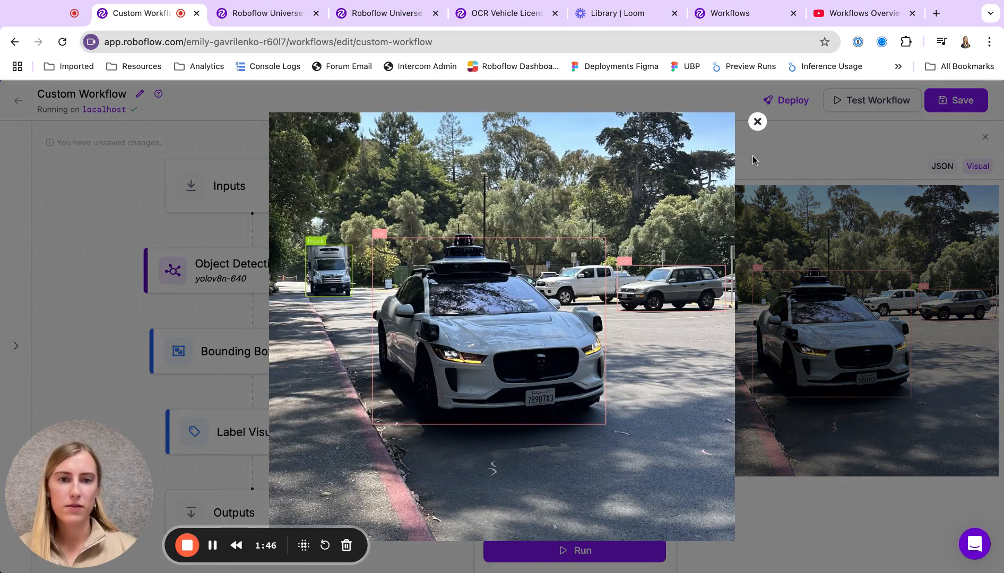
click(757, 122)
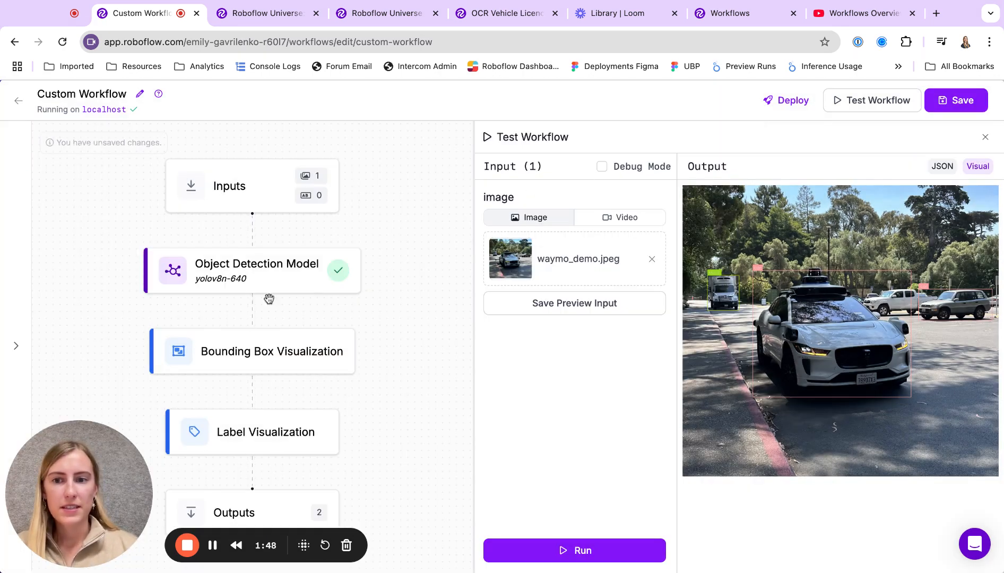
Enter a new IoU threshold for the Object Detection Model block.
click(258, 287)
scroll(902, 498, down, 5)
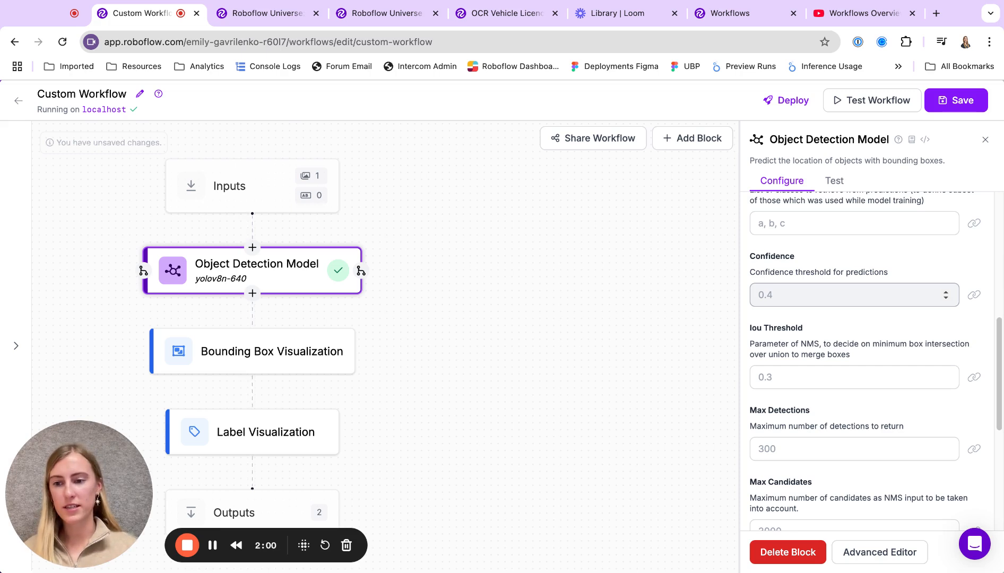
click(800, 374)
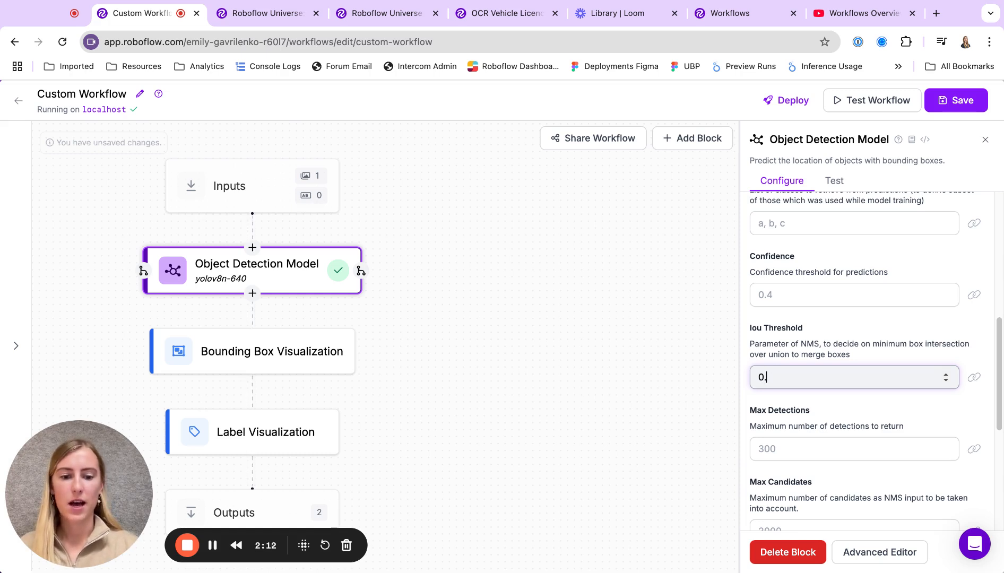
click(842, 354)
Test the workflow with the changed IoU threshold and check the detected vehicles in the enlarged output image.
click(873, 107)
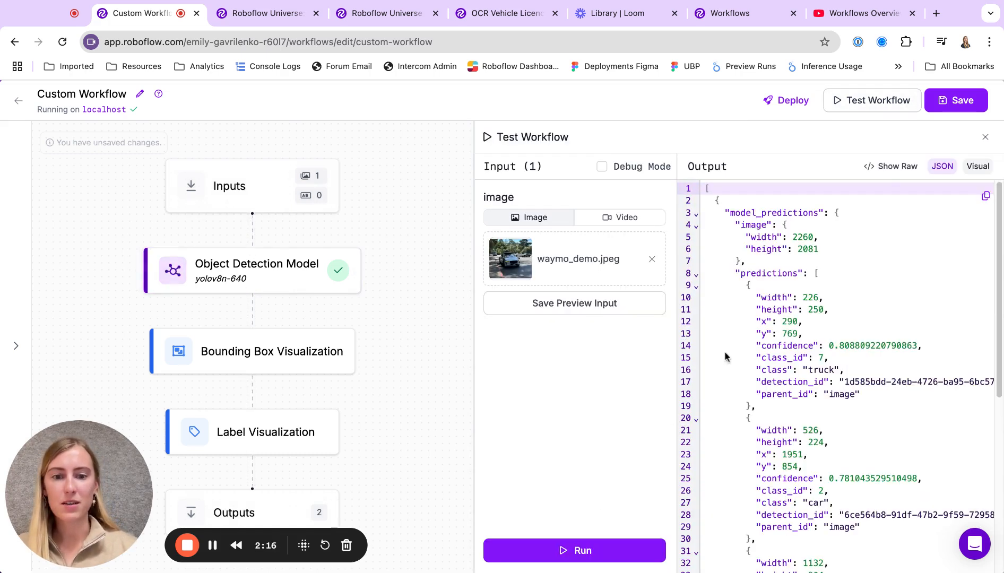
click(976, 167)
click(857, 264)
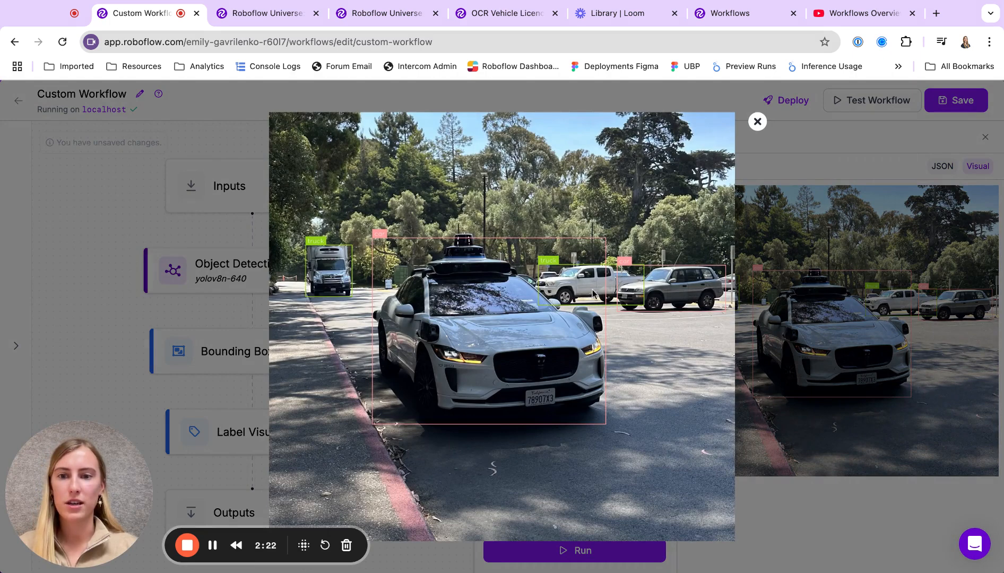
click(758, 122)
Add a Dynamic Crop block as a branch from the Object Detection Model, parallel to the Bounding Box Visualization.
scroll(342, 327, down, 3)
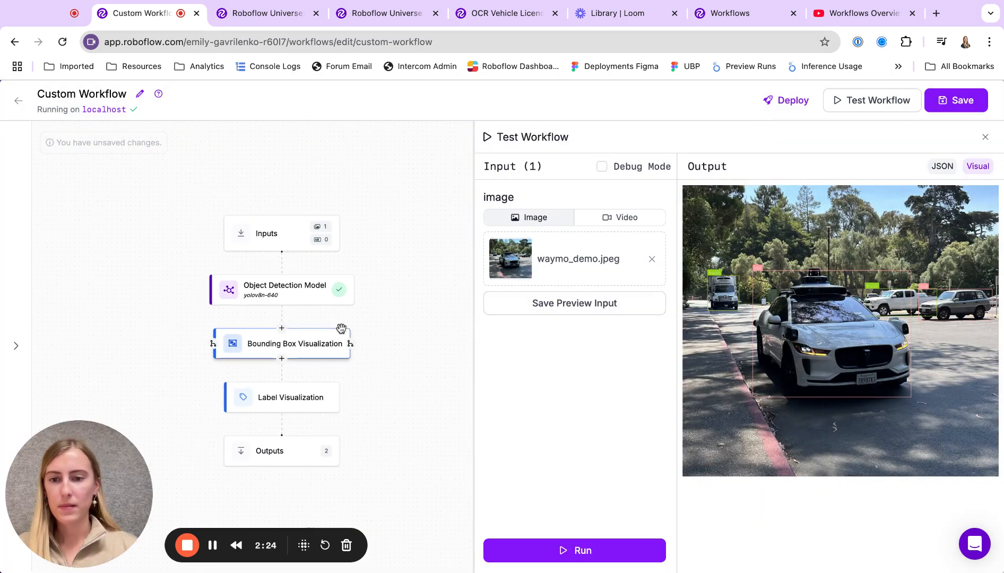
click(391, 344)
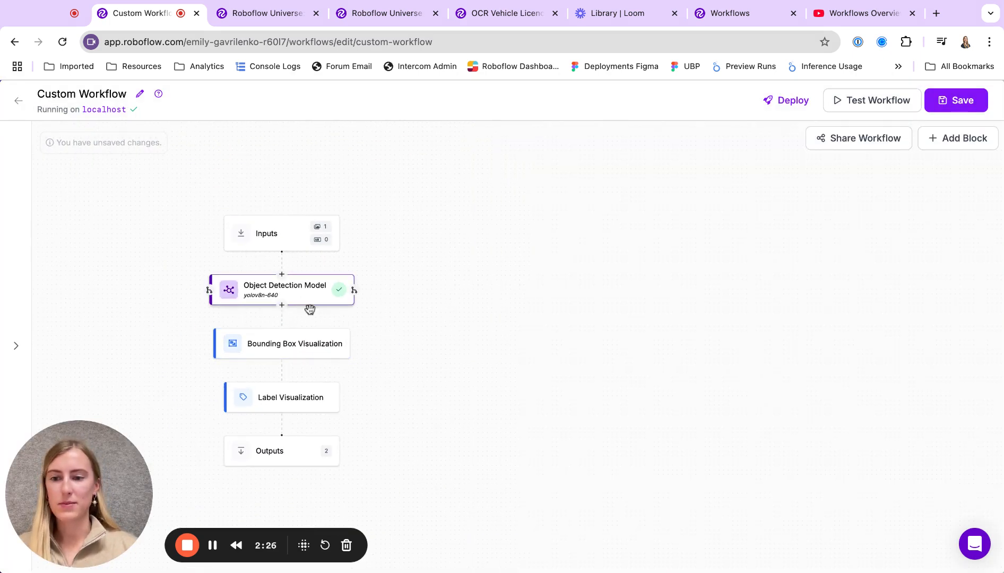
click(350, 344)
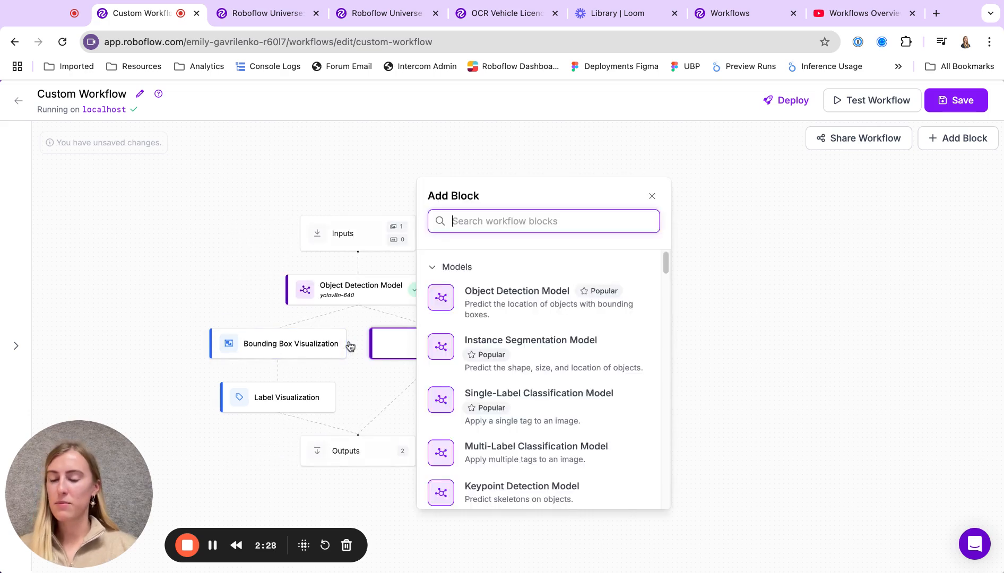
text(dyn)
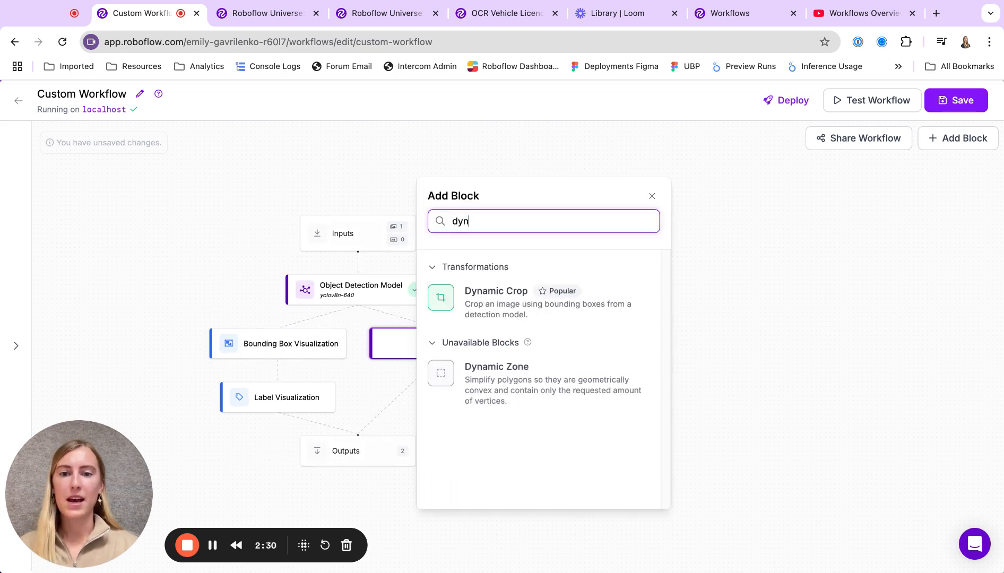
click(439, 307)
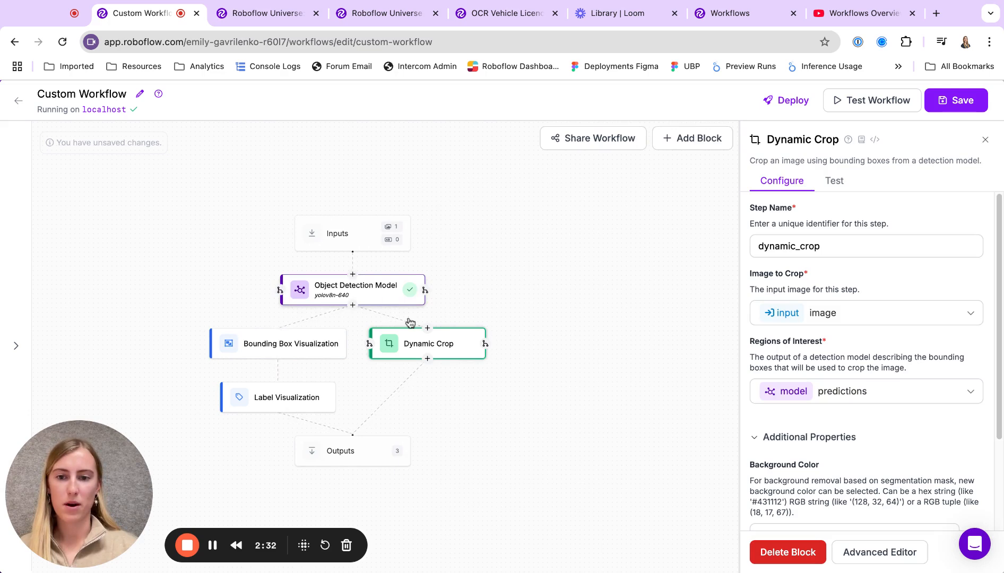
Add an Object Detection Model block after the Dynamic Crop, unlink its inherited model, and browse the public models.
click(431, 364)
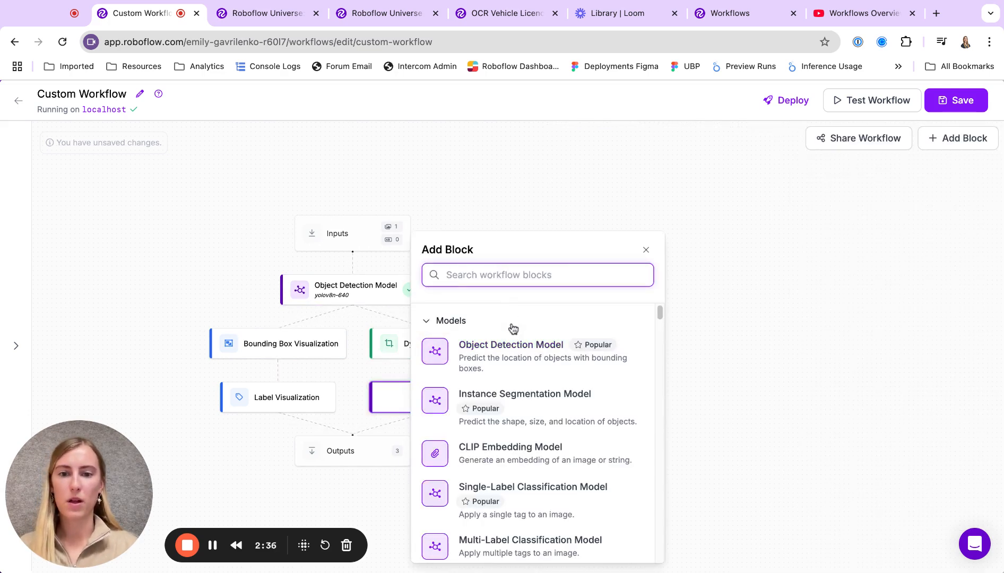
click(512, 344)
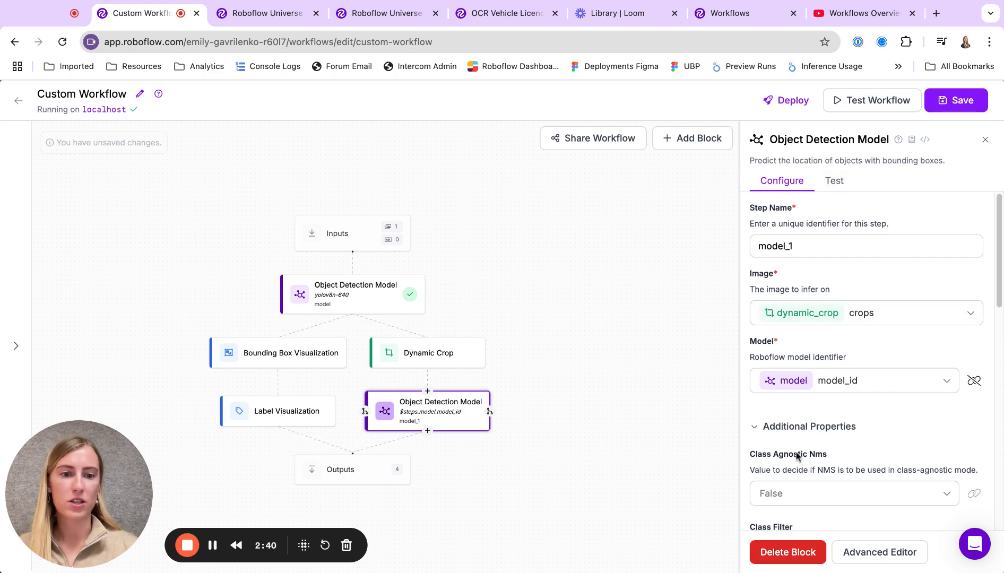
click(974, 381)
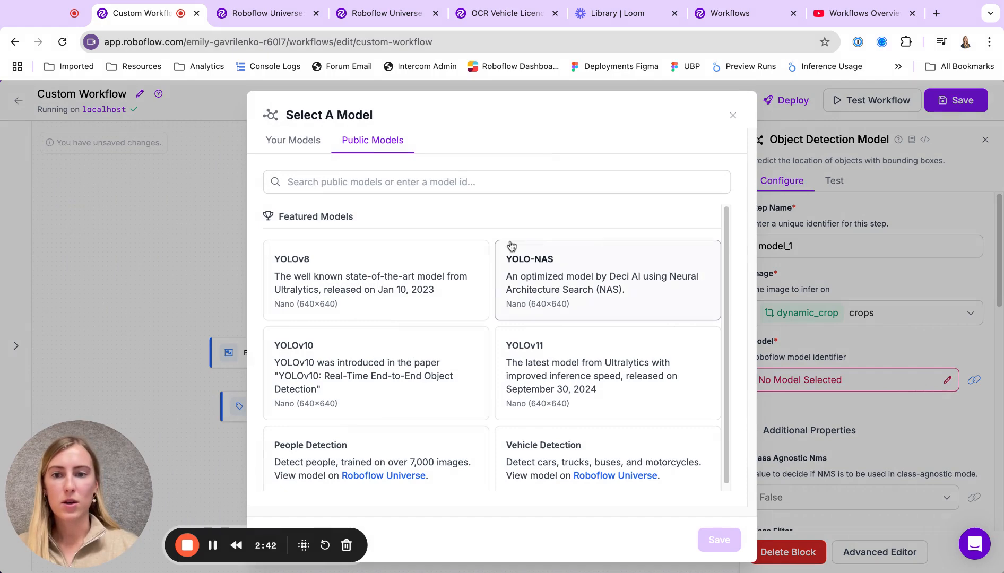
scroll(381, 284, down, 1)
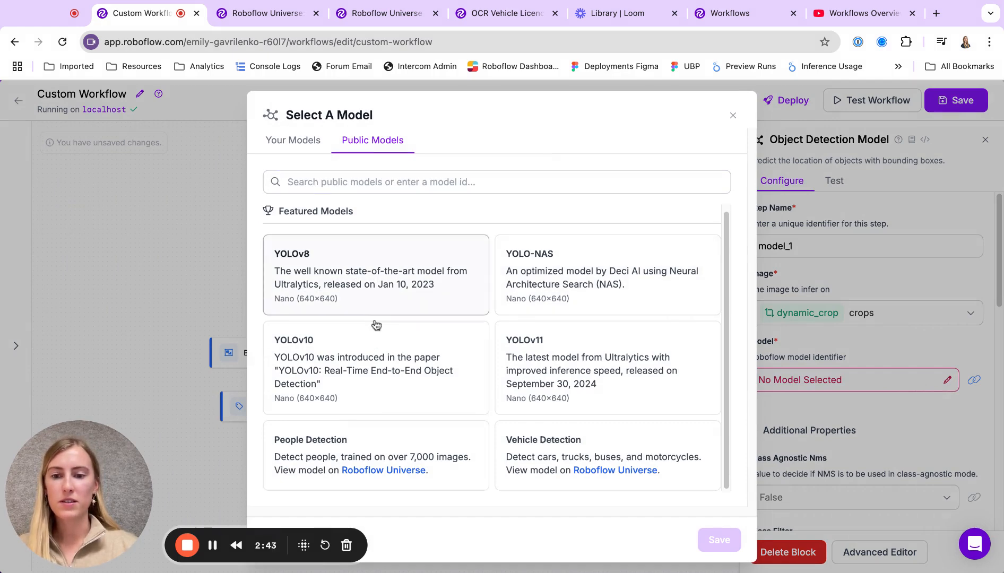
Switch to Roboflow Universe, open the License Plate Recognition project, and get the model ID from its model page.
click(271, 18)
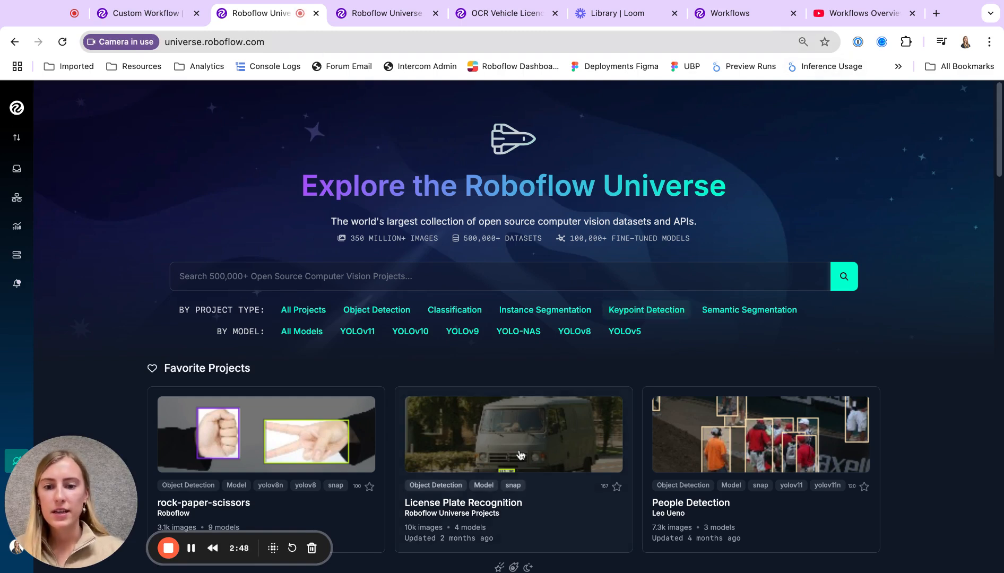
scroll(480, 510, down, 1)
click(506, 470)
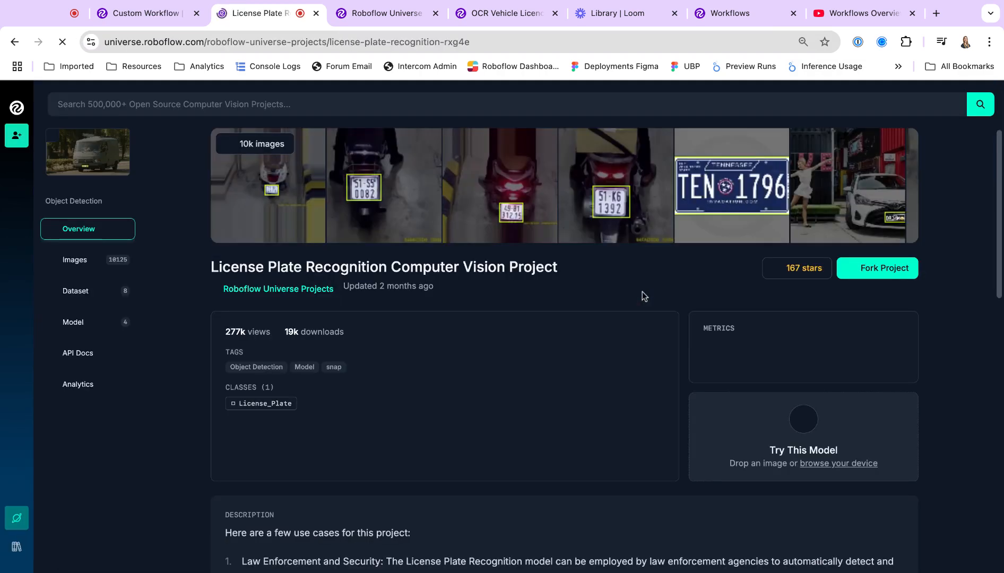
click(95, 330)
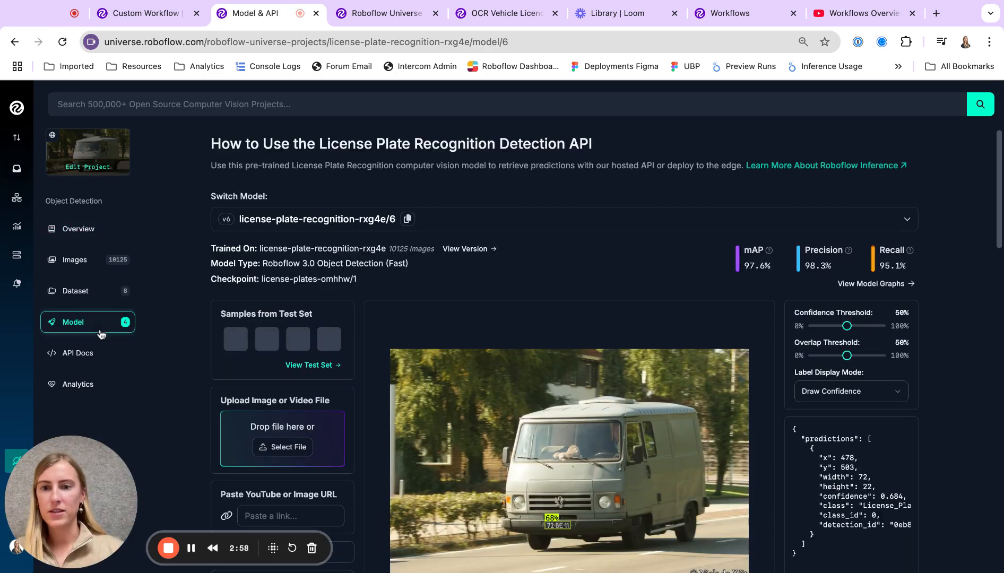
Return to the workflow and set the second detection block's model to license-plate-recognition-rxg4e/6.
click(154, 21)
text(license-plate-recognition-rxg4e/6)
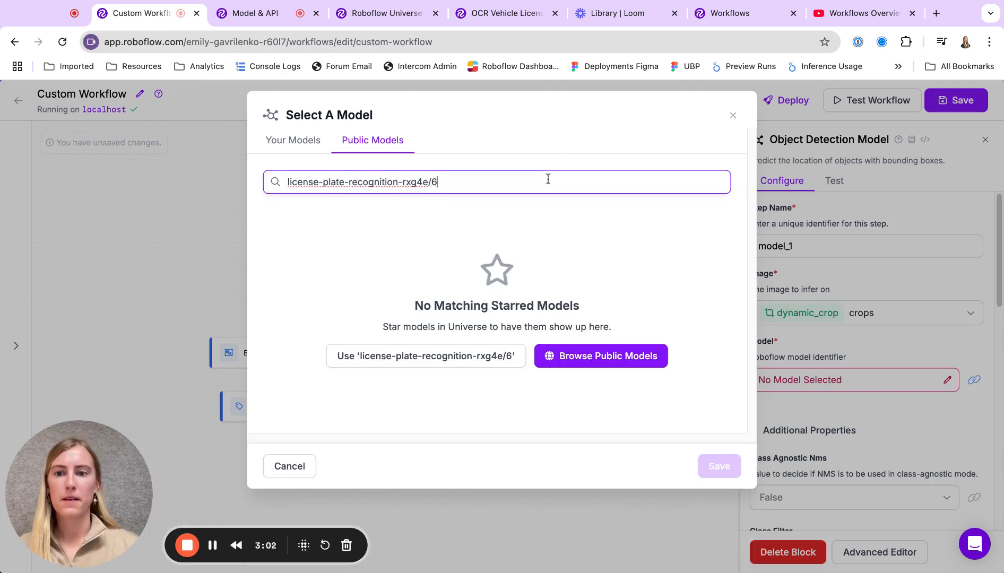
click(488, 357)
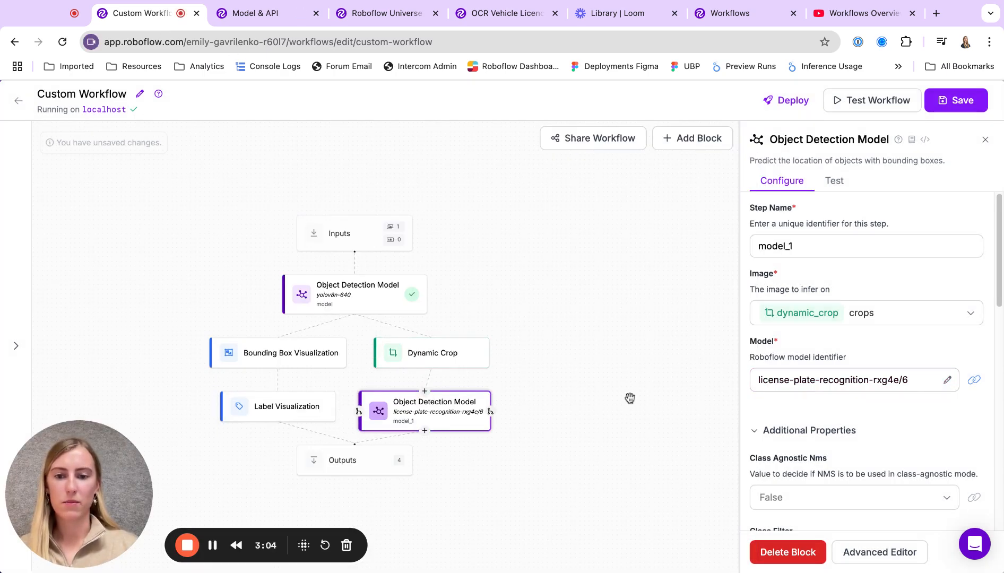
Test the workflow on waymo_demo.jpeg and examine the vehicle crops and license plate predictions in the JSON and visual outputs.
click(871, 101)
click(572, 548)
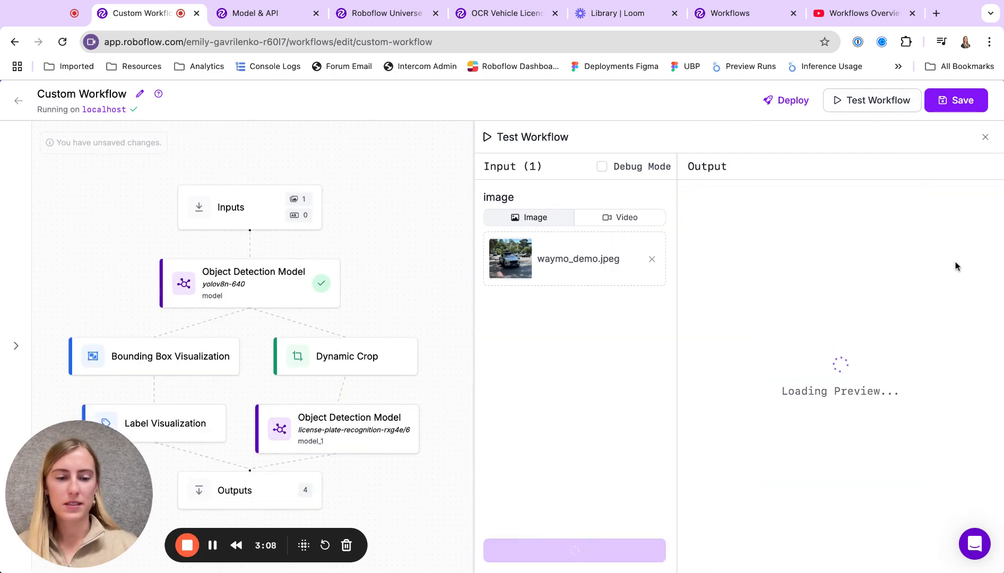
scroll(898, 281, down, 12)
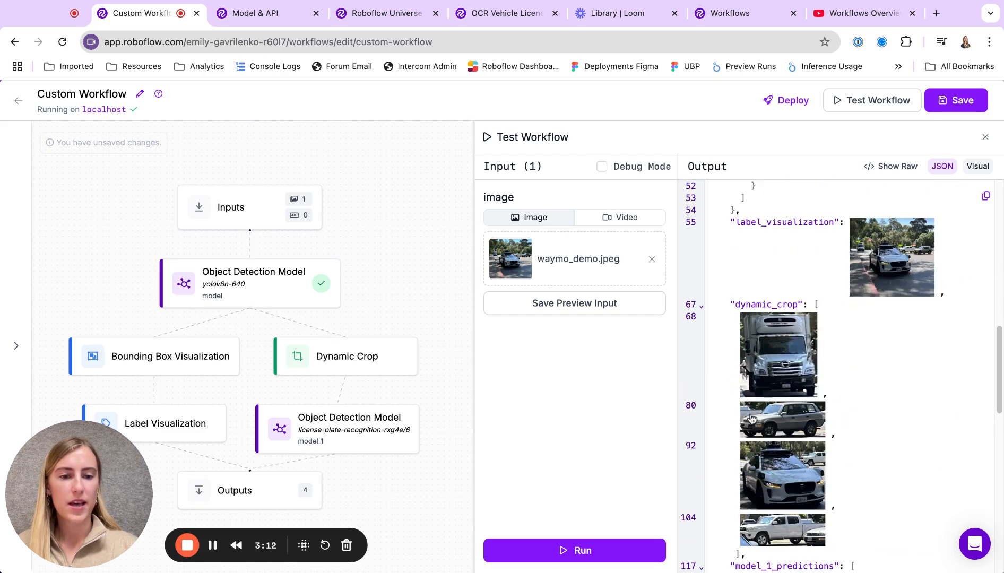
scroll(791, 534, down, 4)
scroll(790, 533, down, 5)
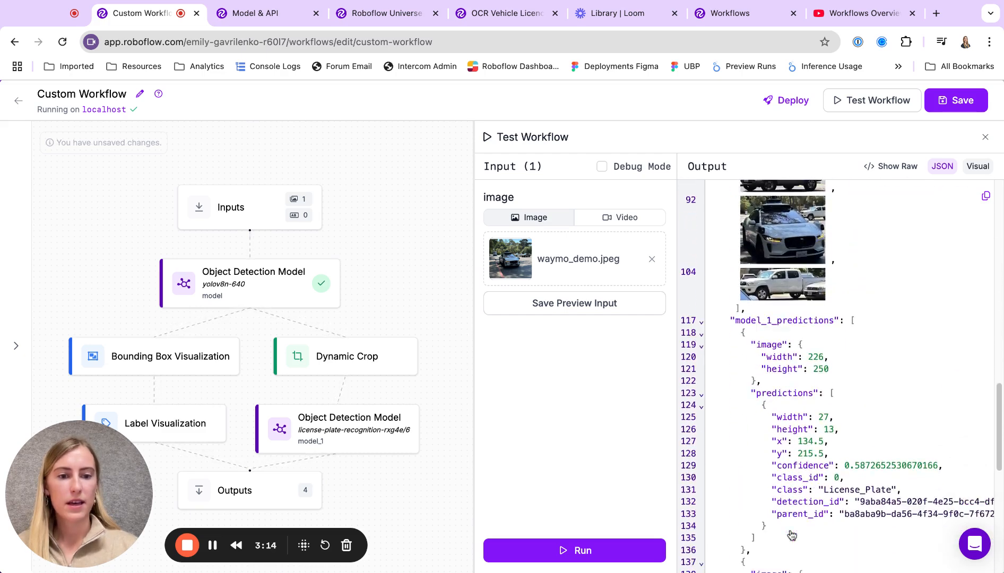
scroll(915, 366, down, 4)
scroll(915, 364, down, 2)
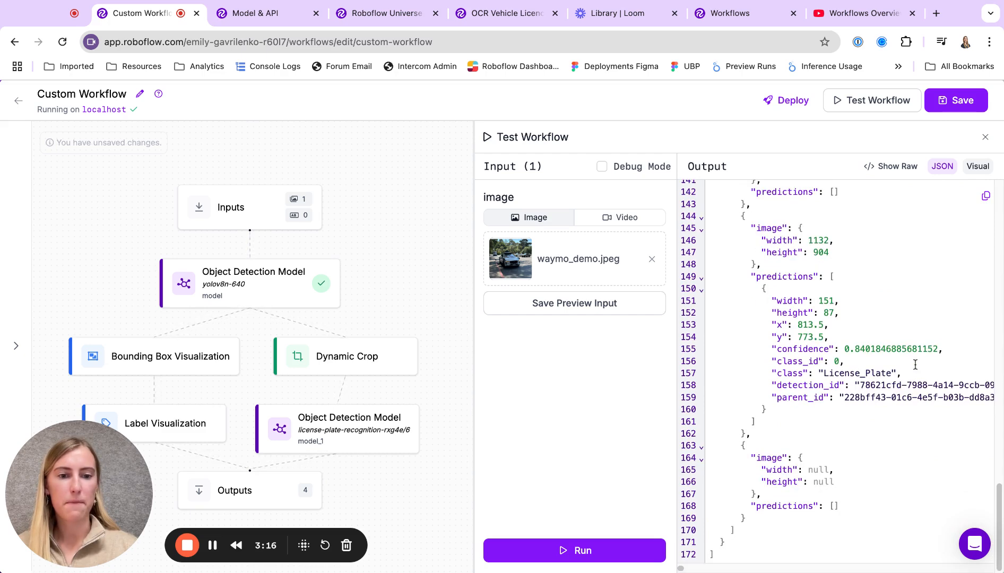
click(978, 166)
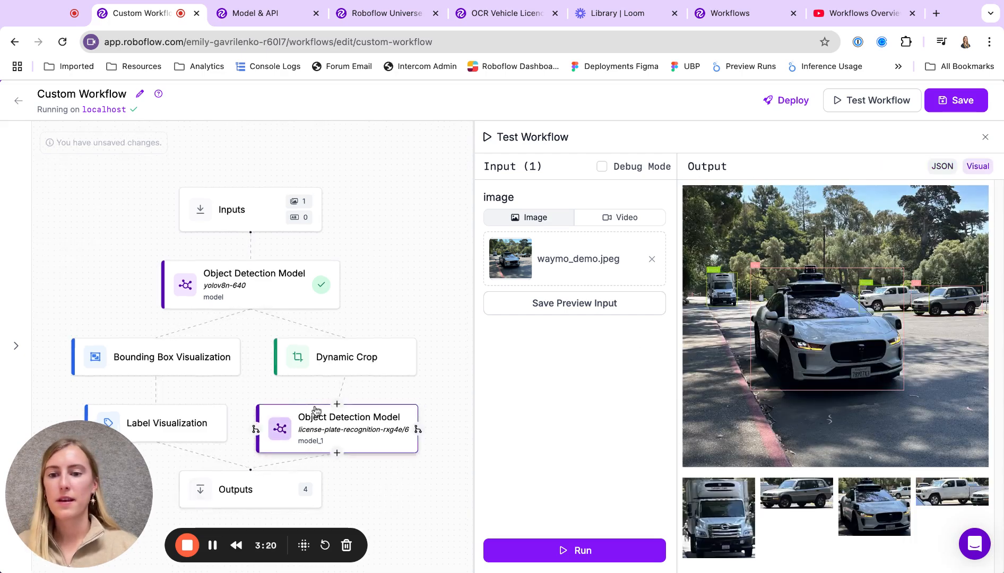
Add a second Dynamic Crop block after the license plate detection model.
scroll(315, 406, down, 3)
click(399, 392)
scroll(399, 392, down, 1)
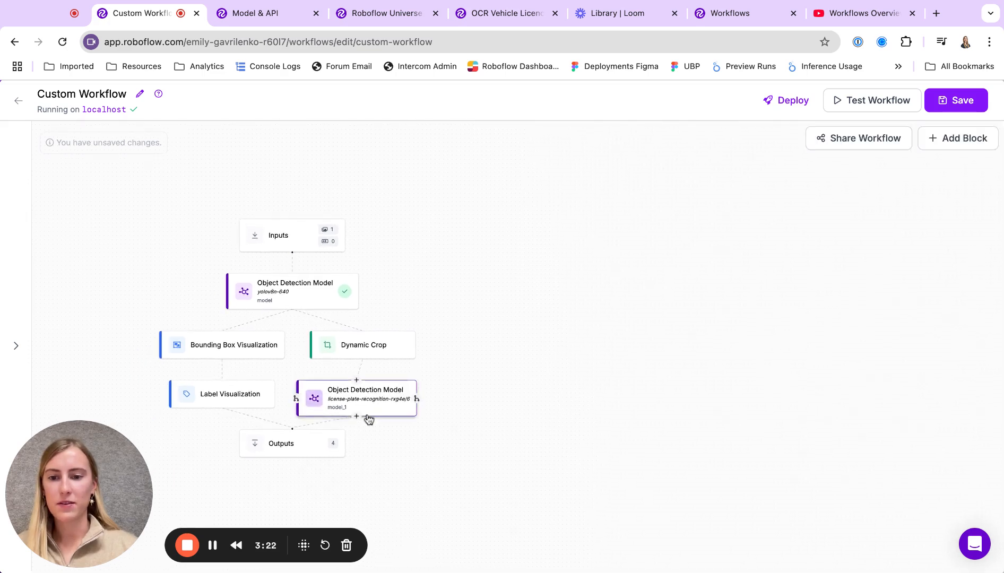
click(357, 417)
text(dyn)
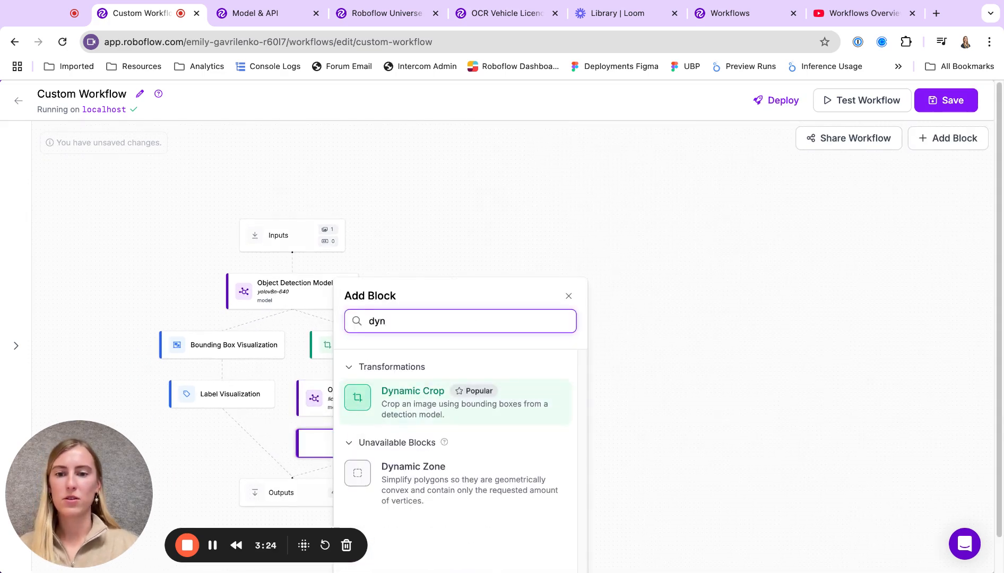
click(423, 419)
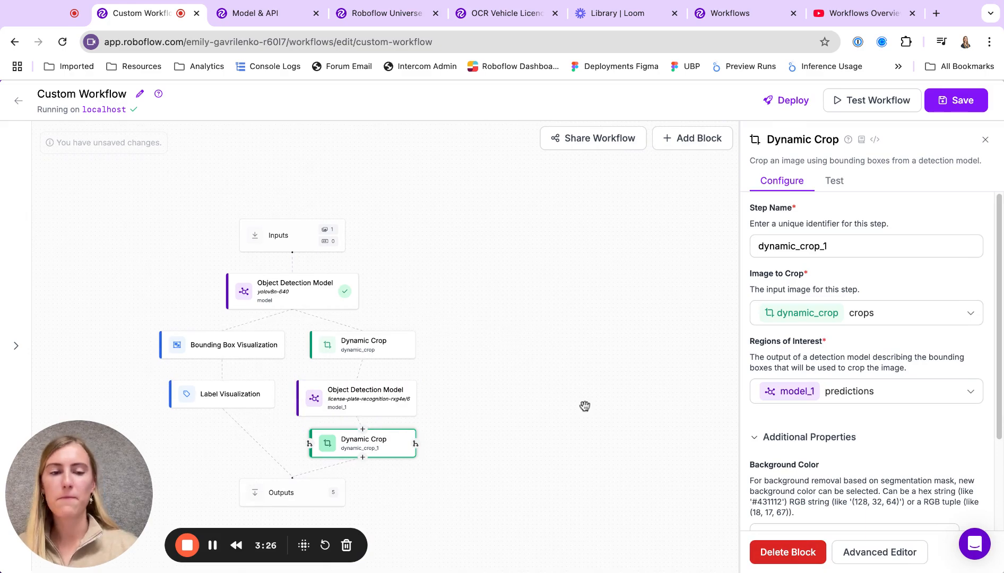
Add an OpenAI block after the second Dynamic Crop block.
click(367, 460)
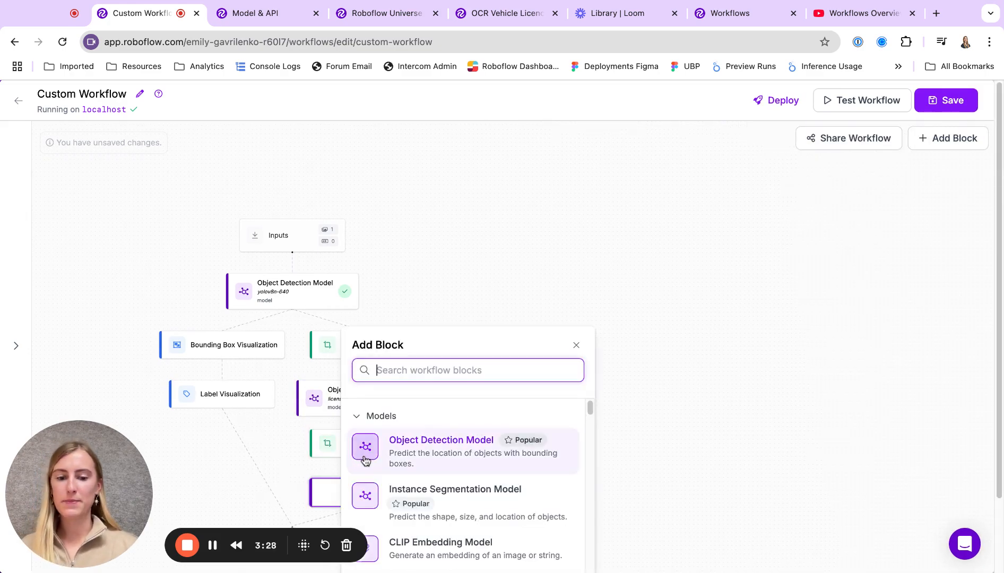
text(open)
click(409, 463)
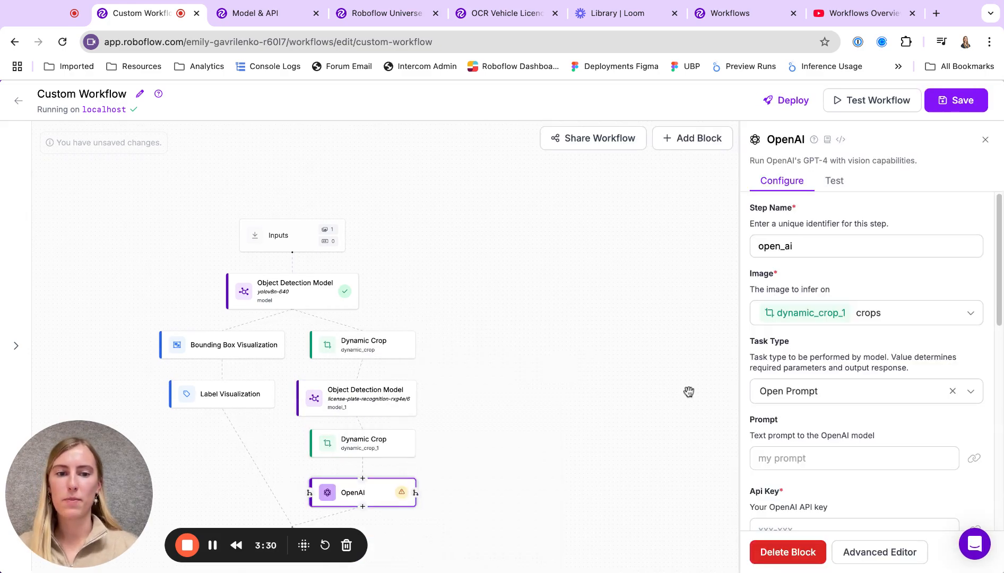
Set the OpenAI block's prompt to "read the license plate text, return just the text, or null if not found".
click(795, 452)
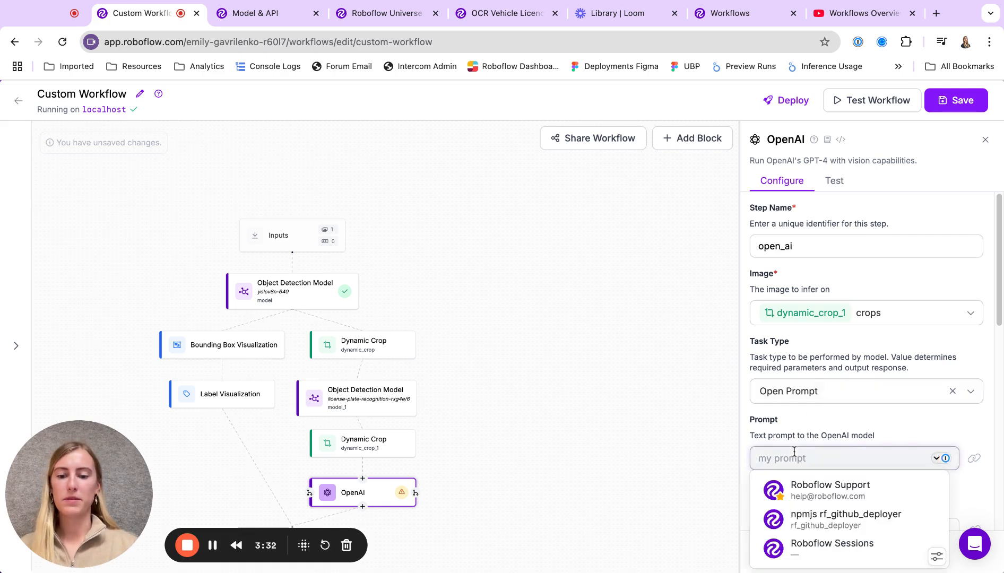
text(read the licnese)
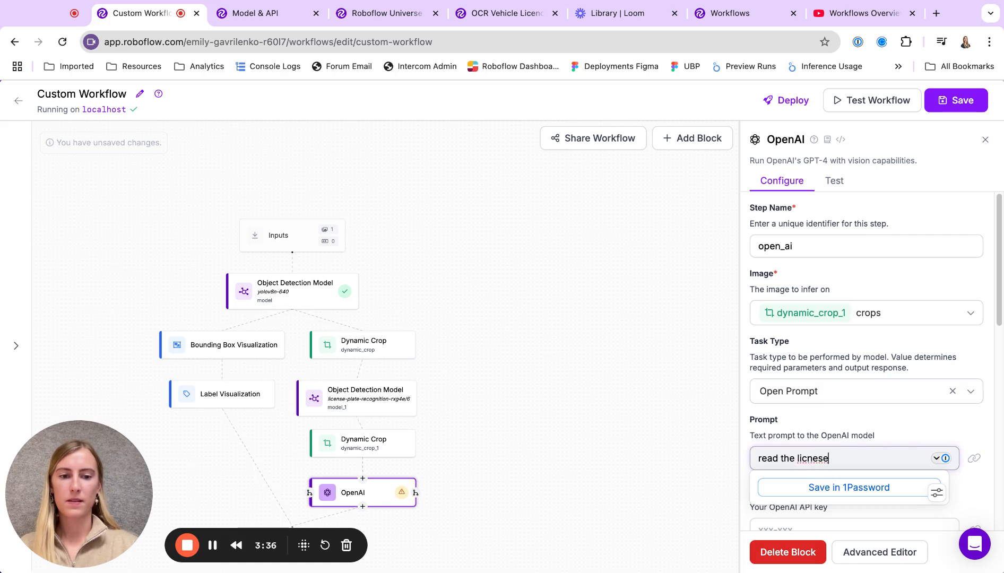
key(BackSpace)
key(BackSpace)
key(BackSpace)
key(BackSpace)
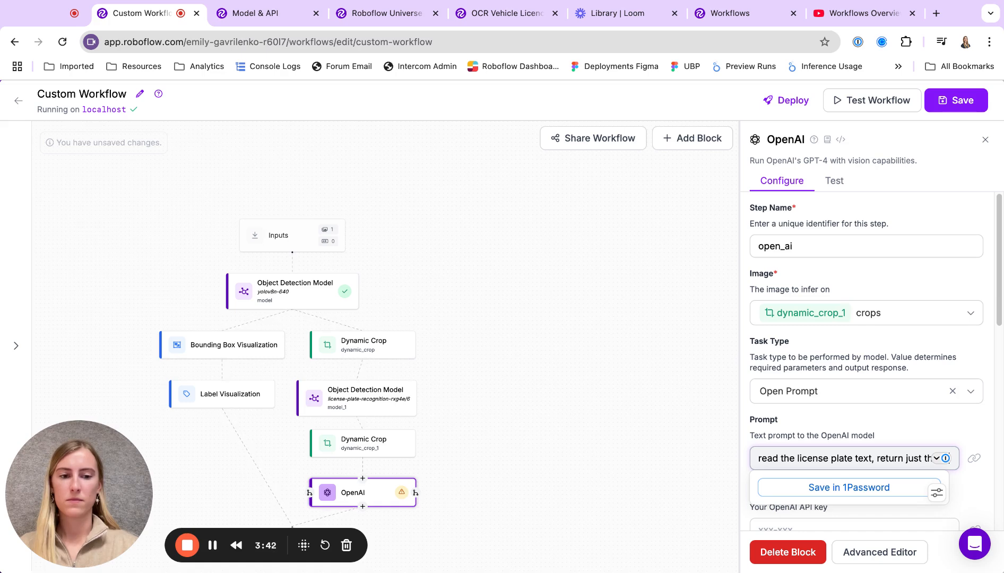
text(e text, or null if)
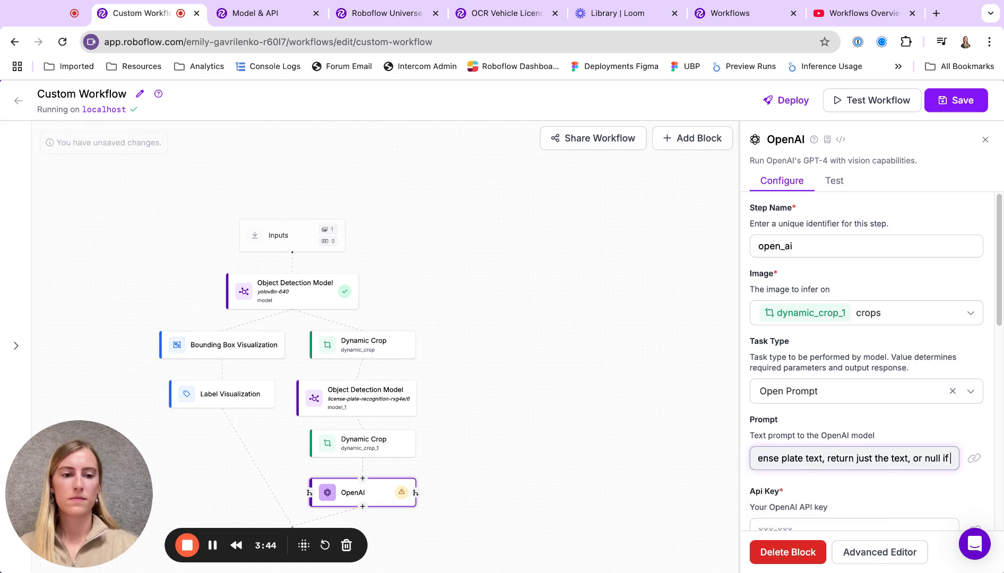
text( not found)
Paste the OpenAI API key into the OpenAI block's Api Key field.
scroll(862, 372, down, 3)
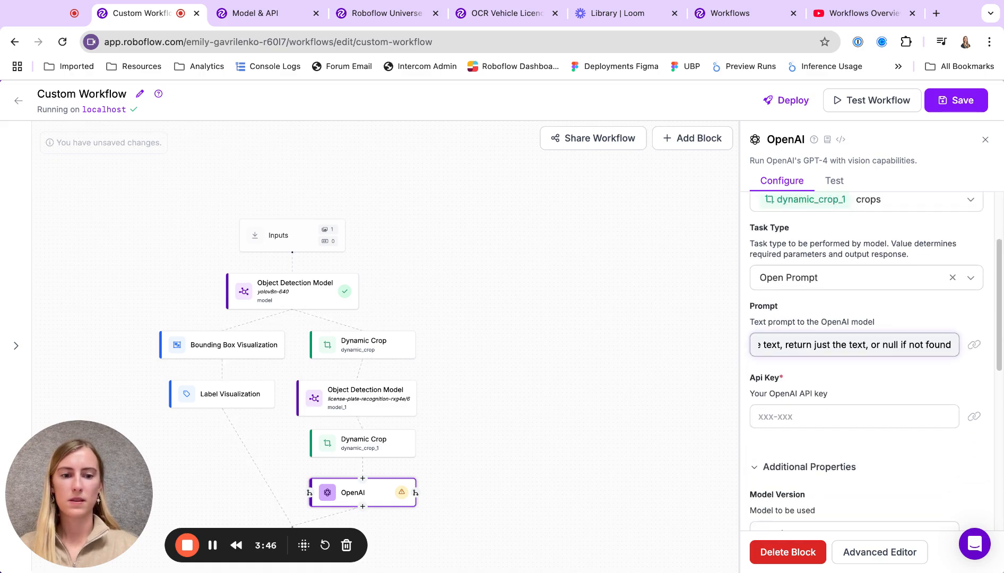
click(863, 410)
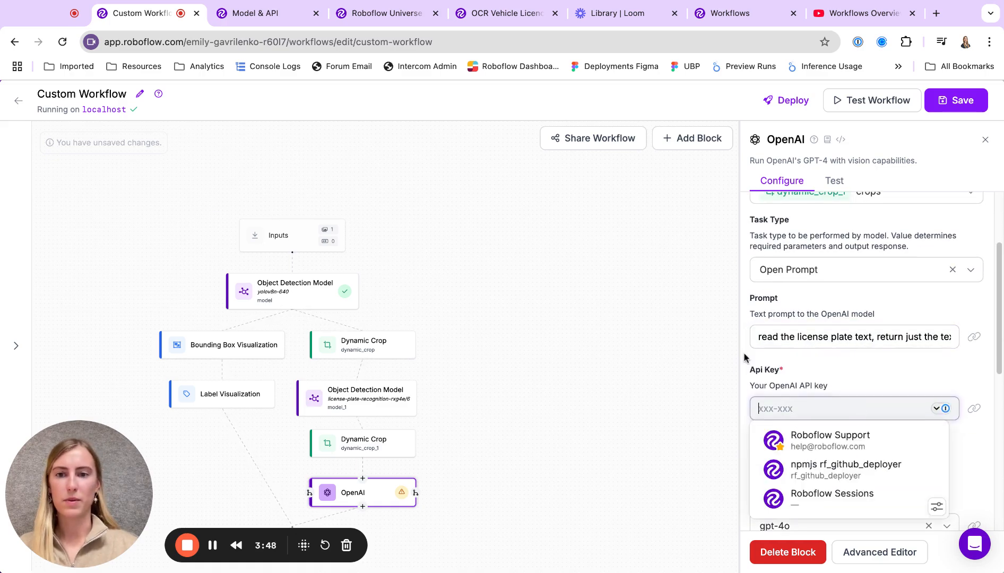
key(super+v)
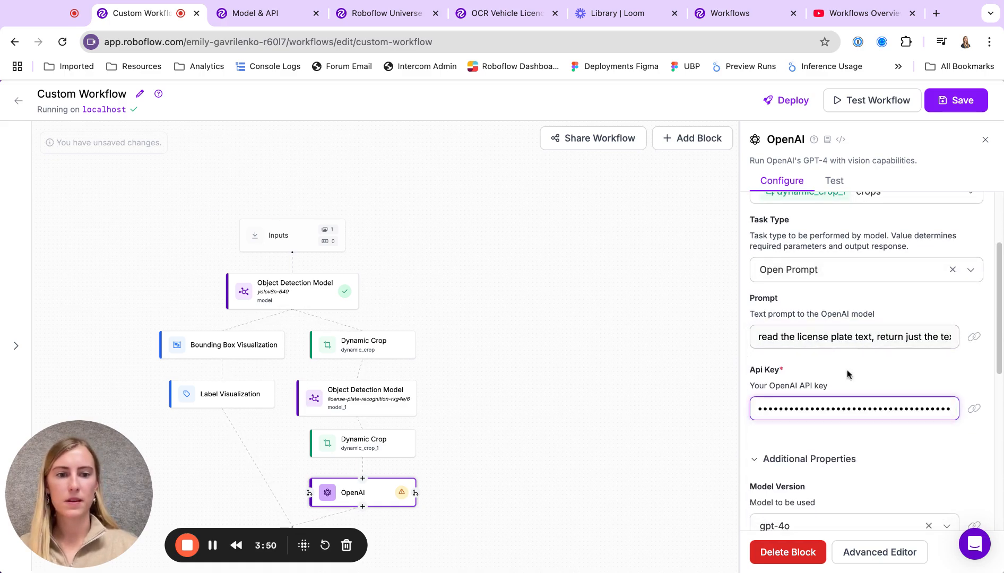
Enable Debug Mode in the workflow test and run it on waymo_demo.jpeg.
click(854, 110)
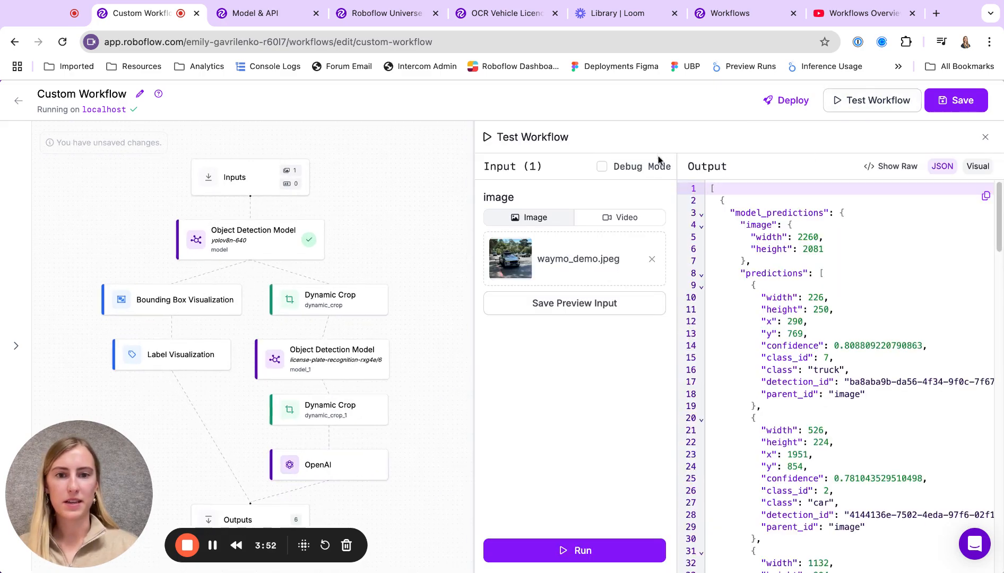
click(602, 167)
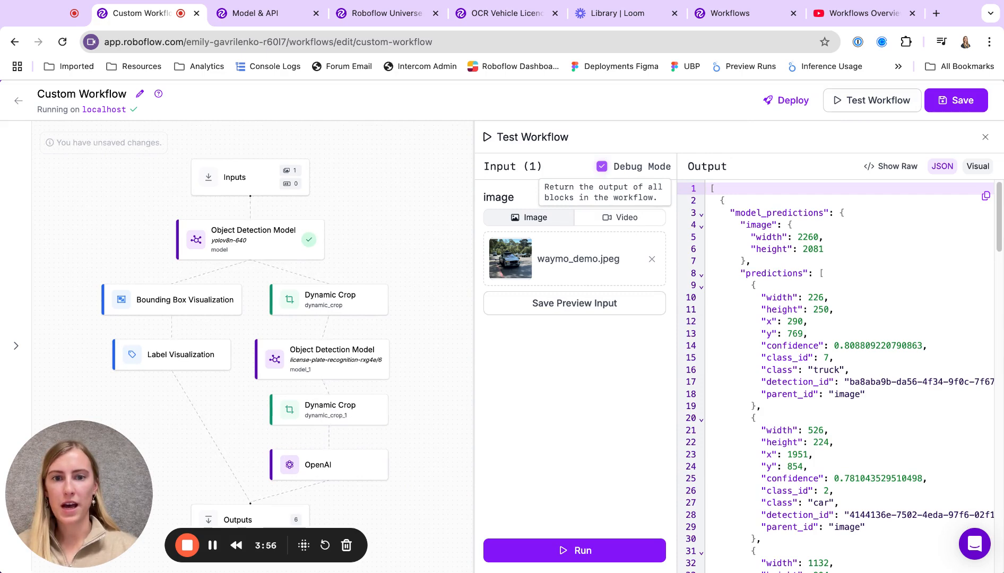
click(559, 548)
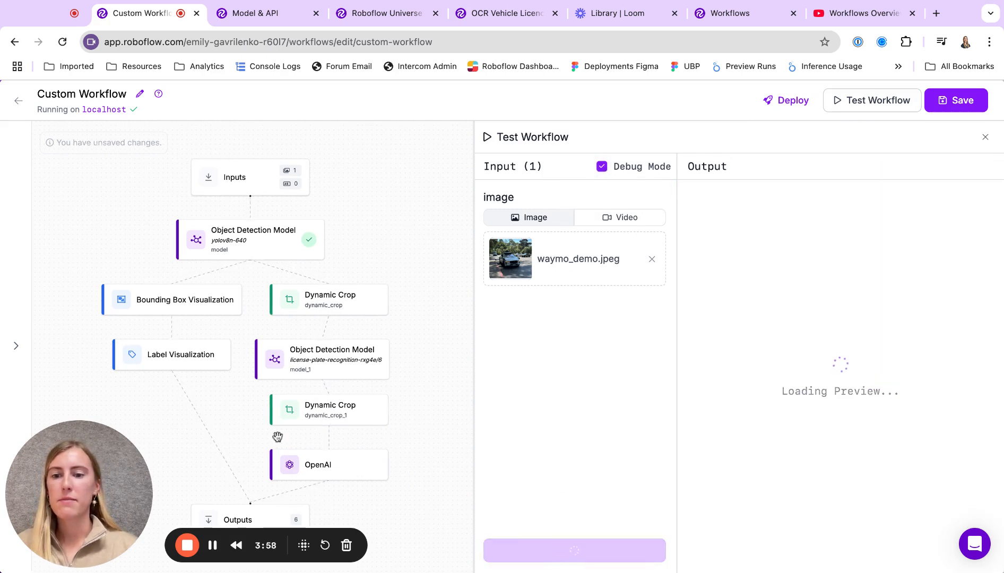
Open the Outputs block and review the response outputs down to the OpenAI output.
scroll(277, 436, down, 2)
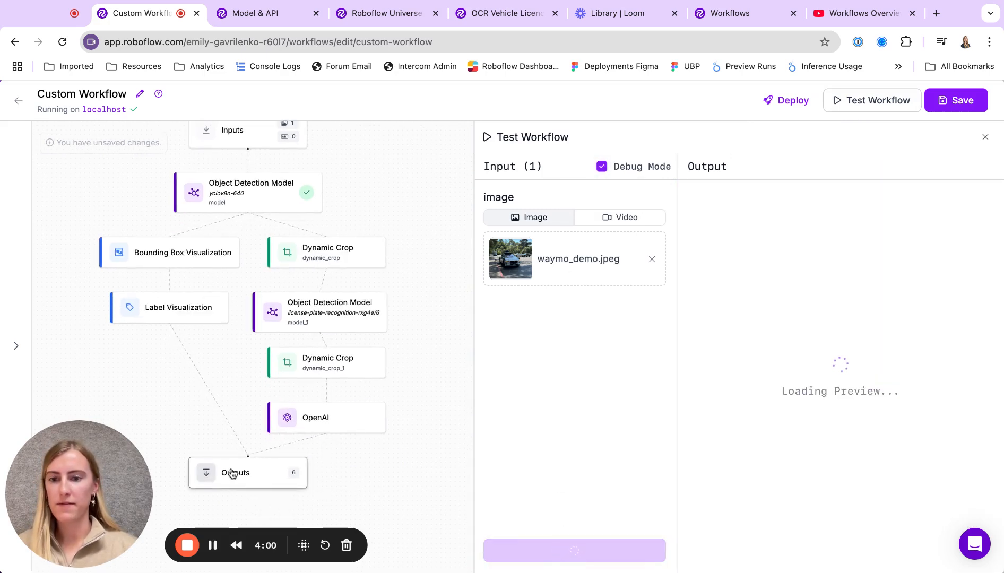
click(256, 490)
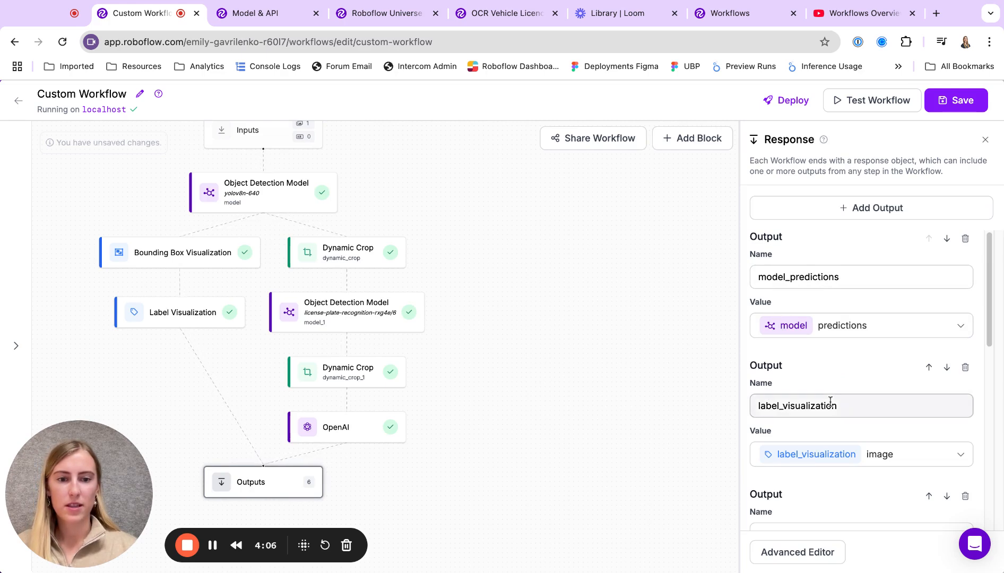
scroll(830, 401, down, 2)
scroll(831, 402, down, 5)
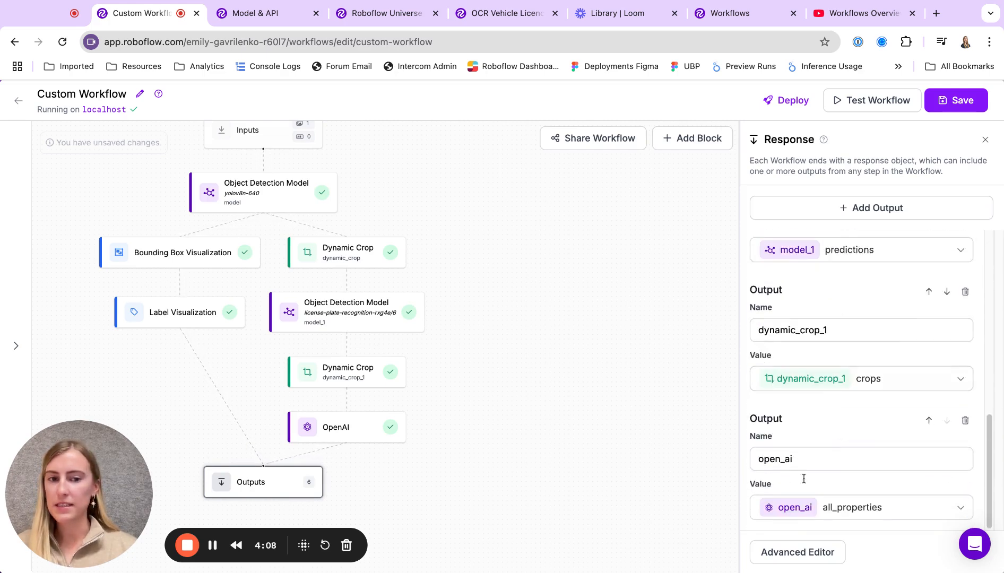
Reopen the test results and examine the debug JSON from the input image down to the OpenAI plate text output.
click(860, 100)
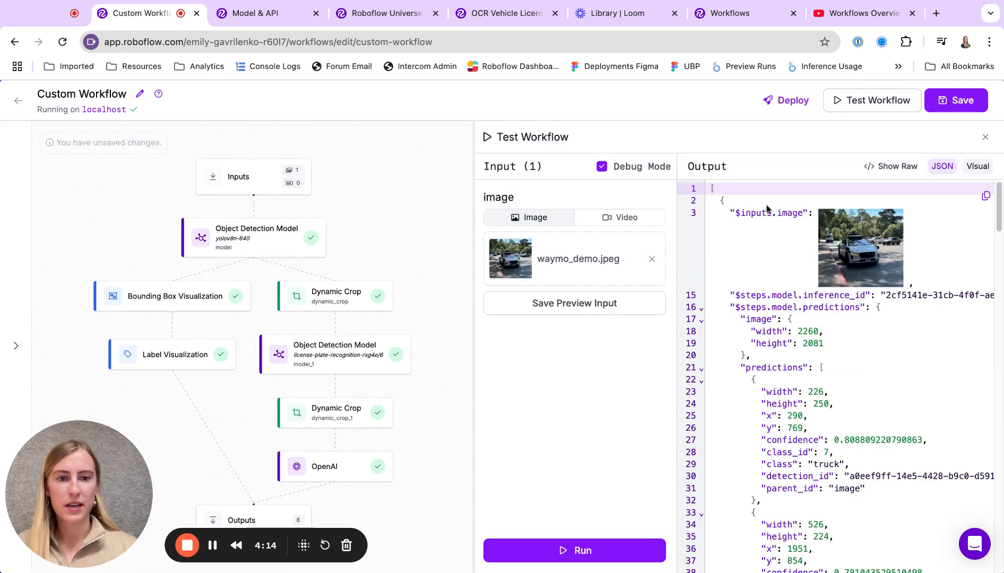
double_click(734, 216)
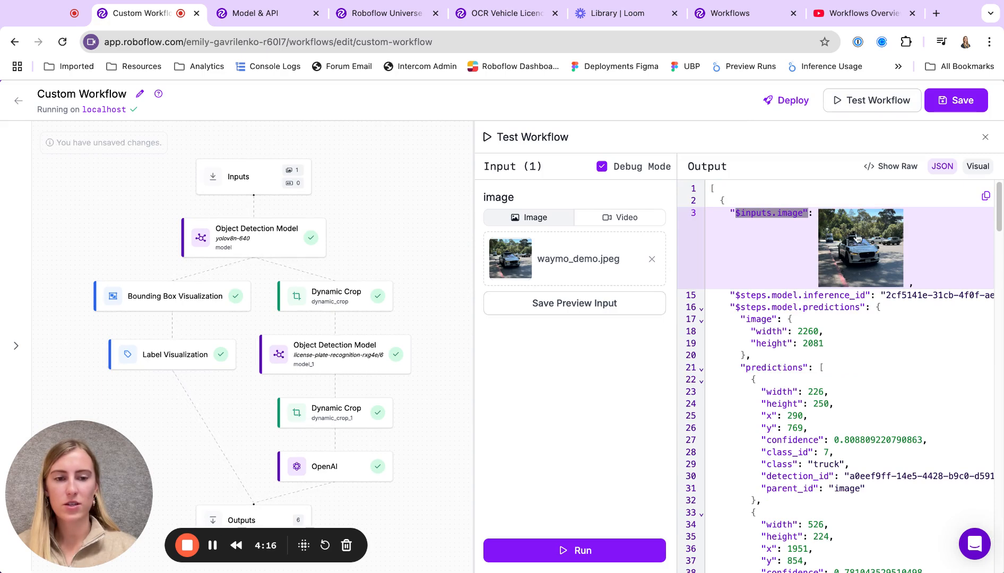
scroll(806, 430, down, 20)
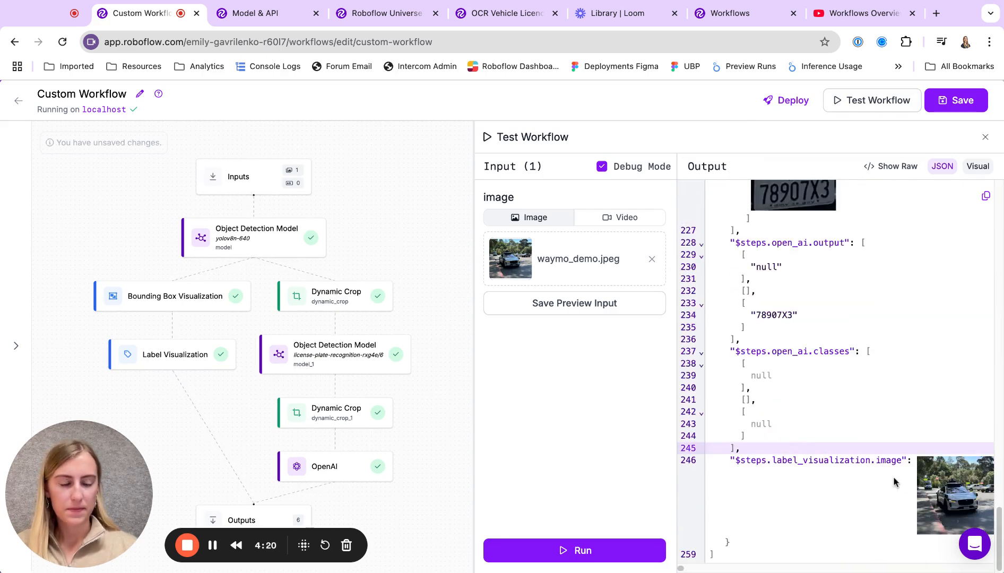
Compare the plate crops with the OpenAI output in the debug JSON, enlarging the first license plate crop.
scroll(772, 311, up, 3)
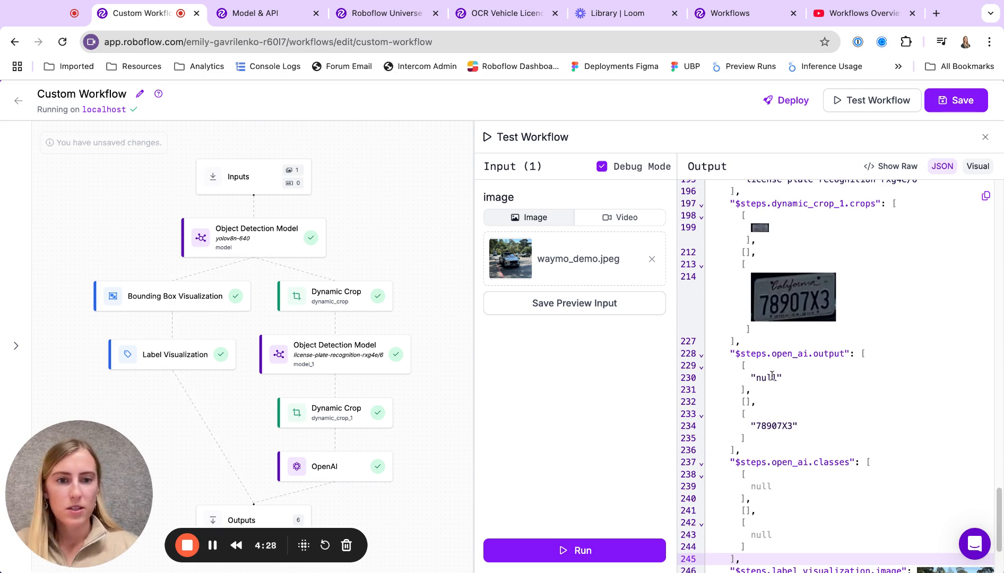
scroll(772, 375, up, 1)
click(760, 249)
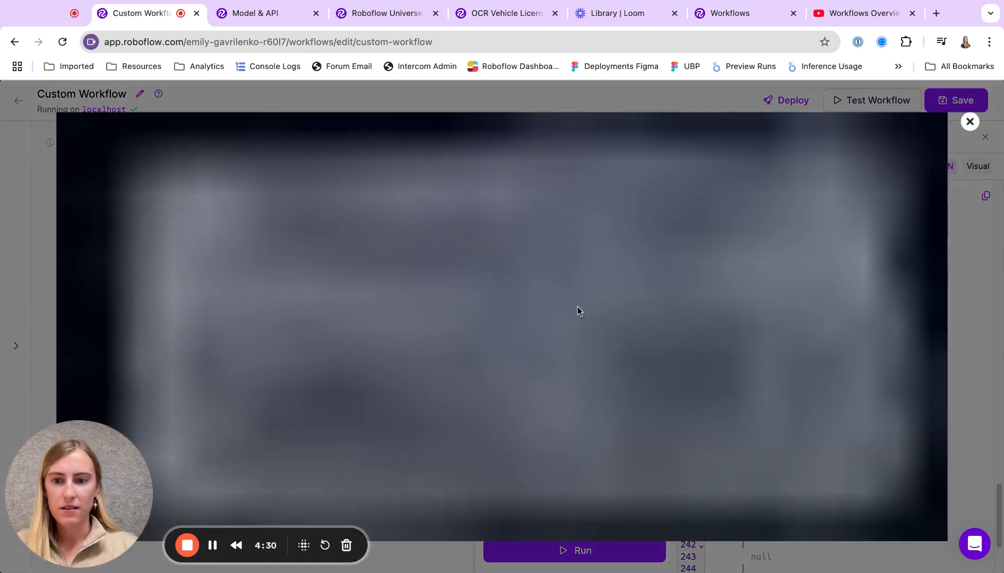
click(970, 121)
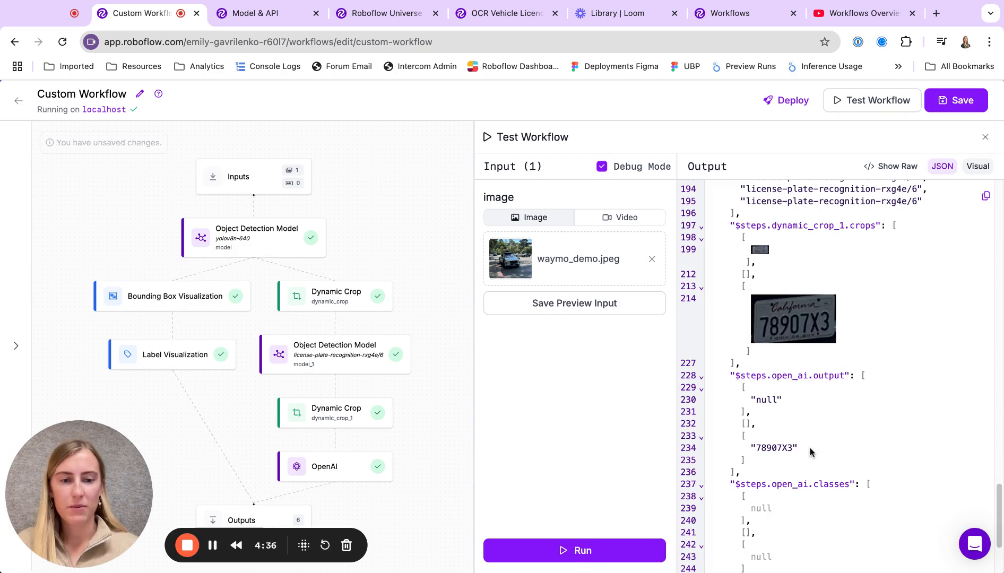
Add an Object Detection Model block parallel to the OpenAI block, unlink its model from model_1 and check the own trained models.
scroll(435, 417, down, 3)
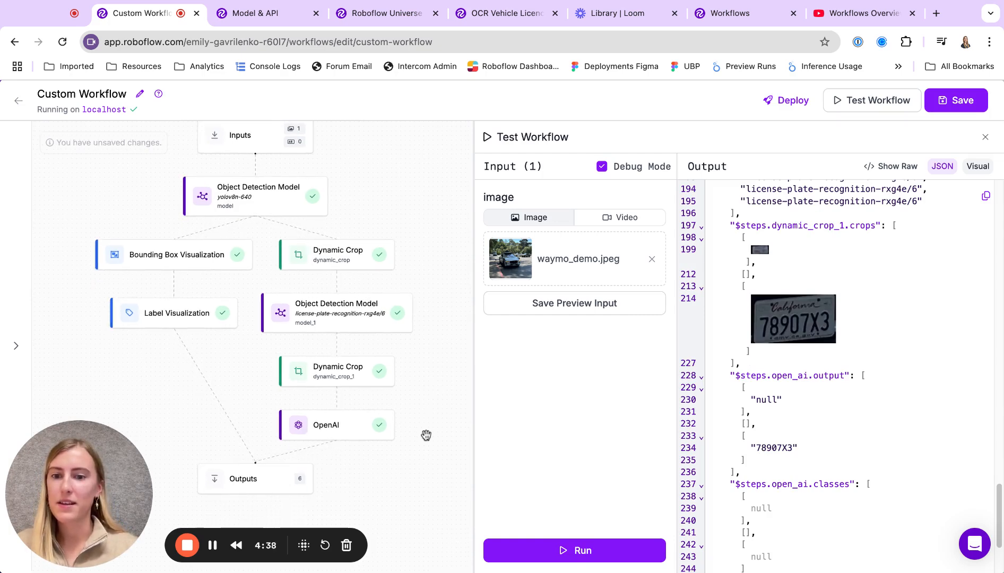
click(426, 435)
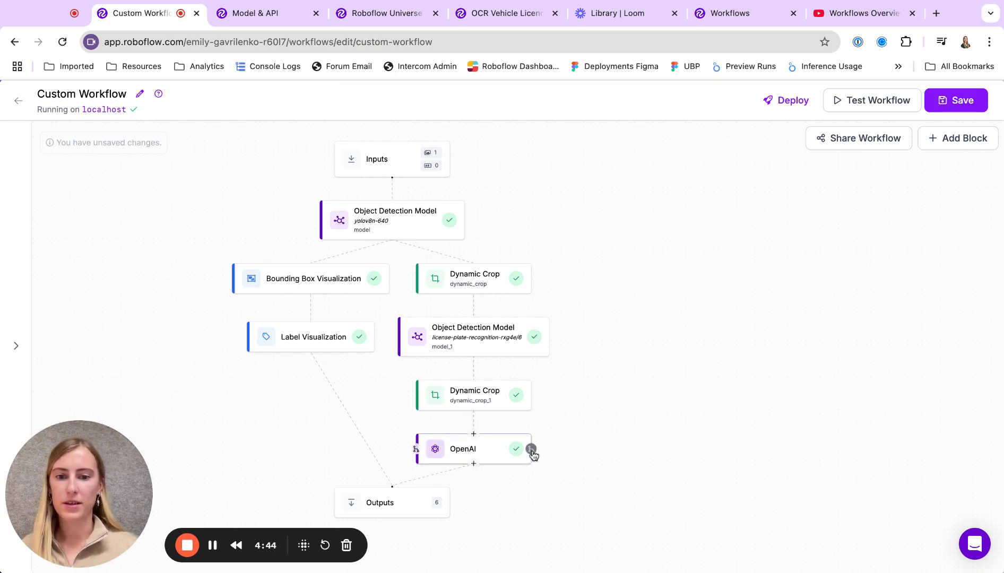
click(531, 449)
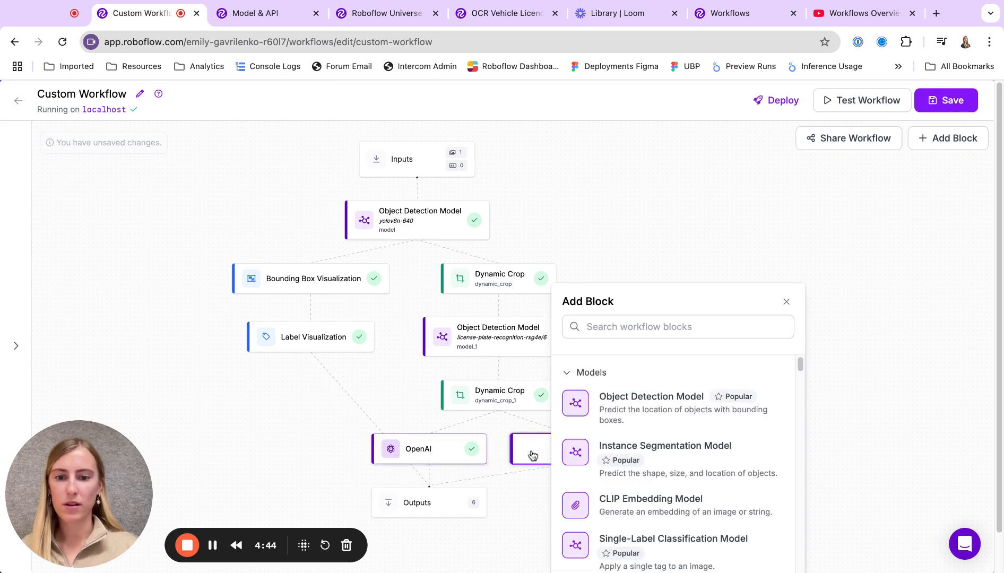
click(615, 407)
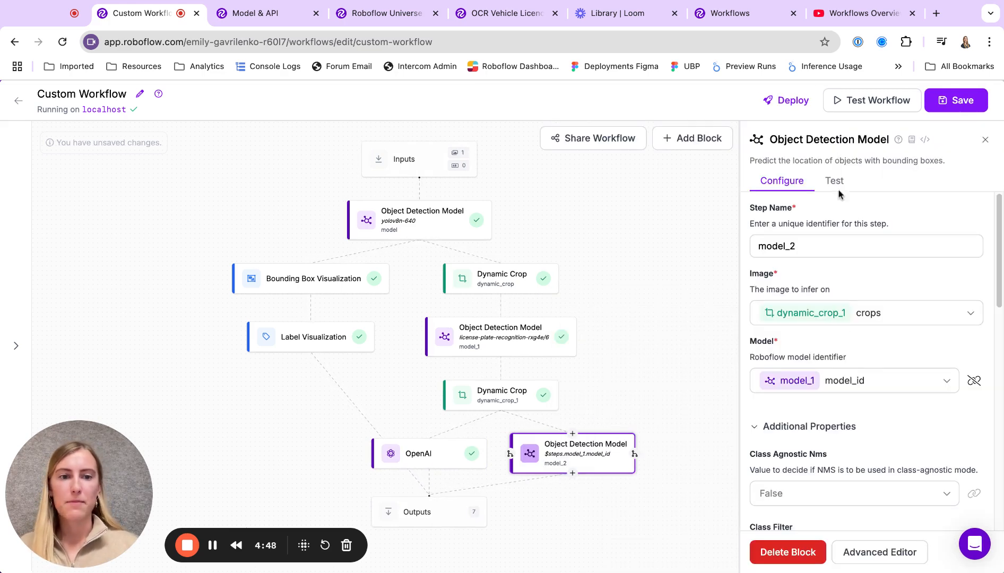
click(973, 381)
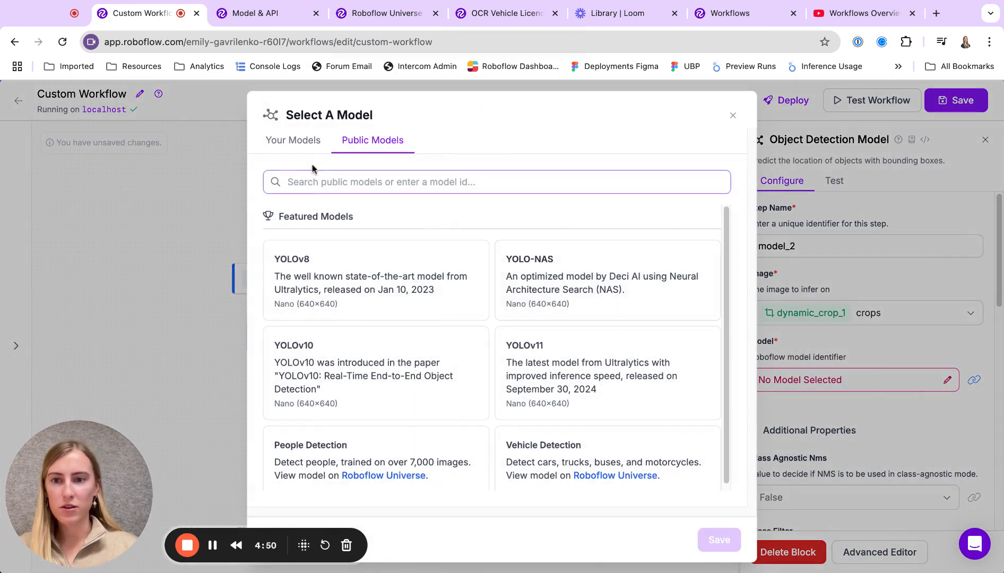
click(294, 143)
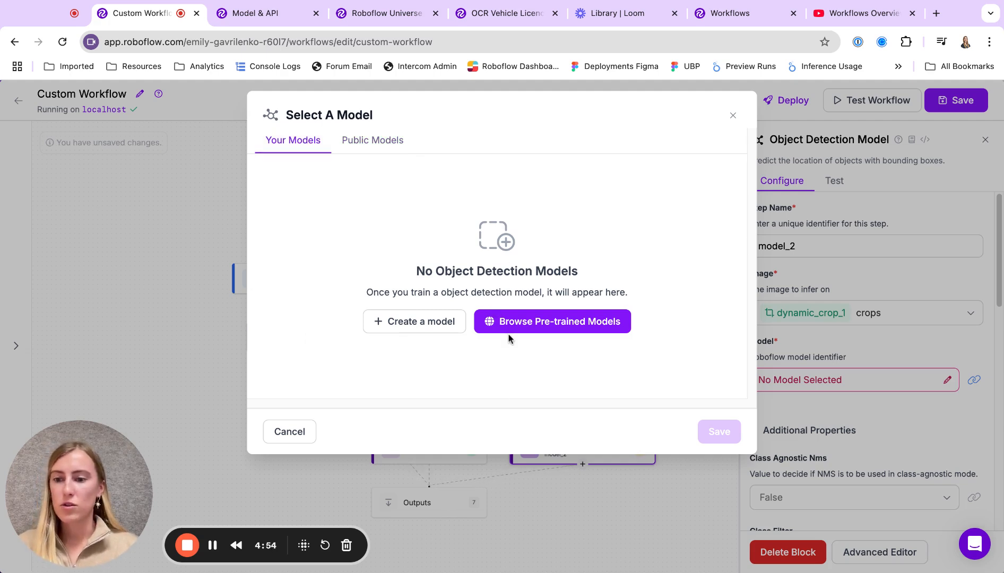
Switch to the OCR Vehicle Licence Plate project and review its character-annotated plate images and dataset version.
click(245, 11)
click(340, 16)
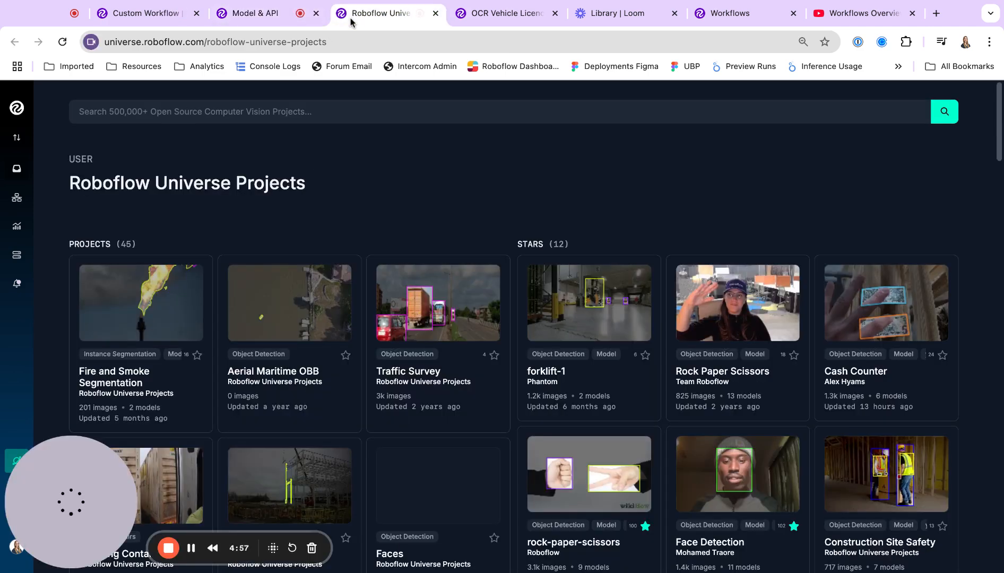
click(462, 15)
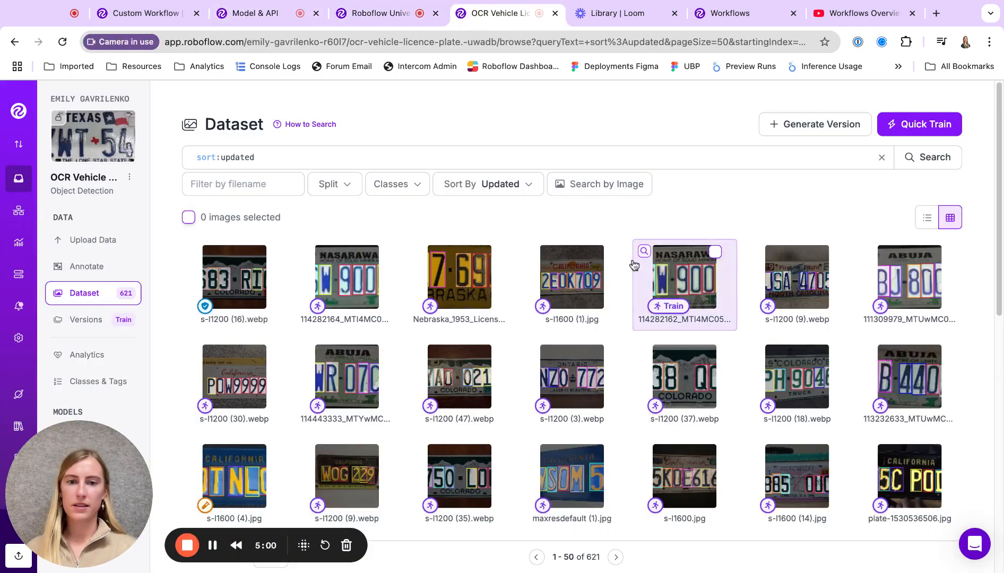
click(234, 276)
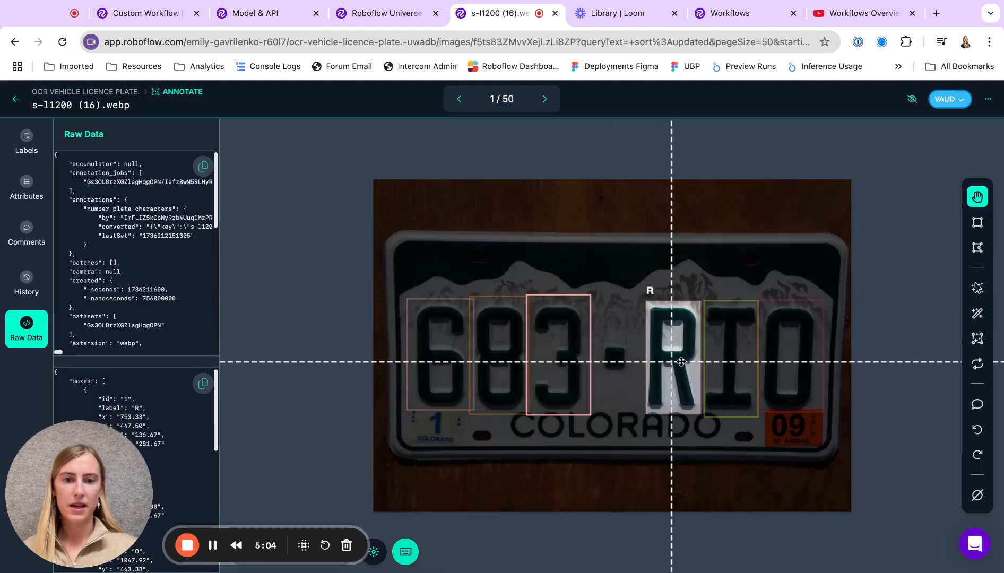
click(544, 102)
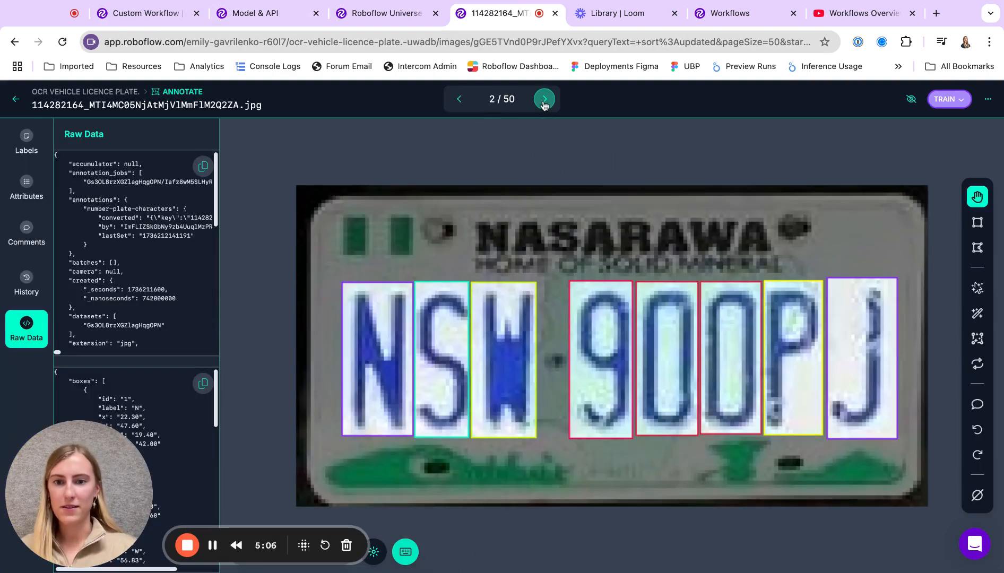
click(16, 97)
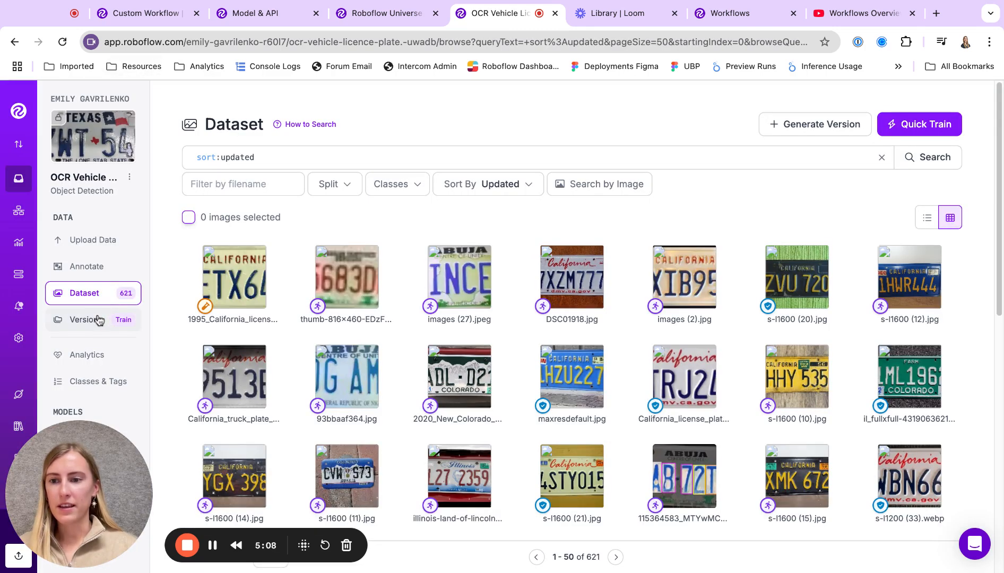
click(96, 320)
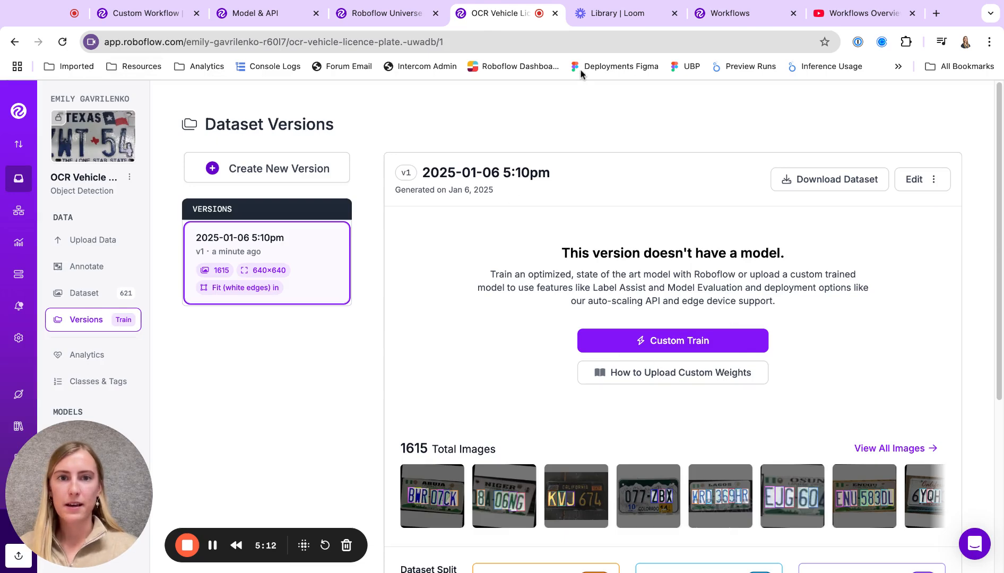
Return to the workflow and set the new detection block's model to the public model ocr-license-plate-container-id/2.
click(148, 24)
click(393, 142)
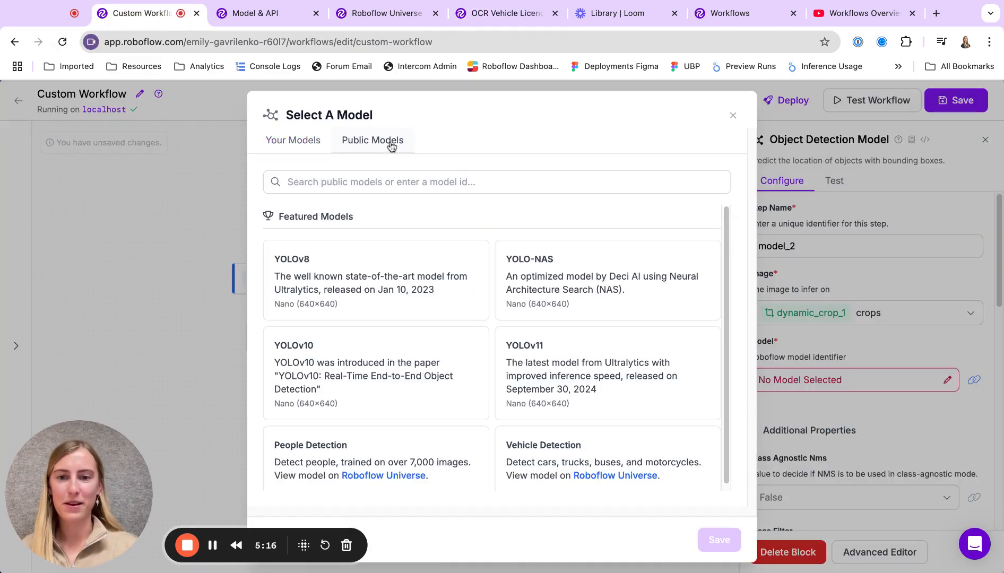
click(395, 183)
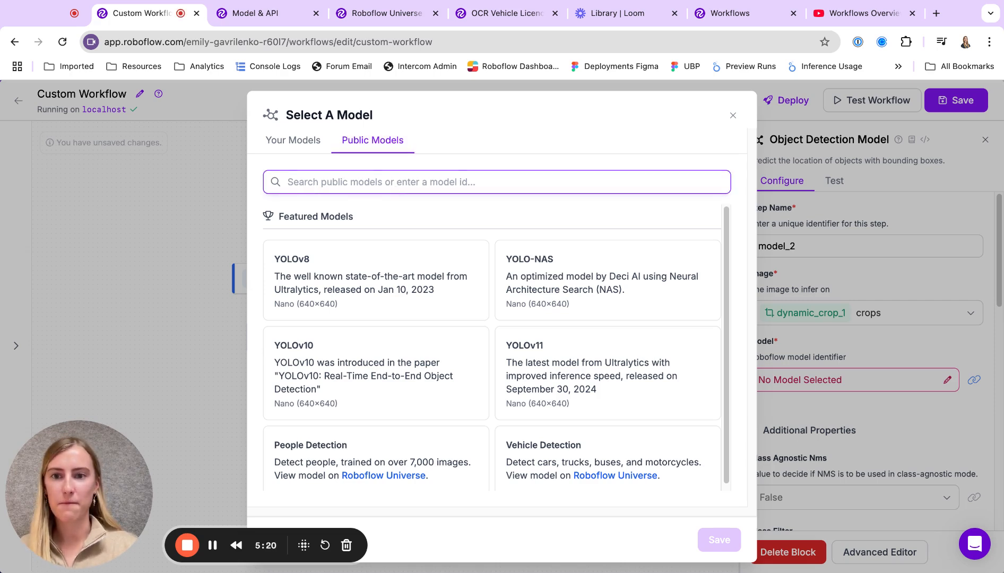
key(super+v)
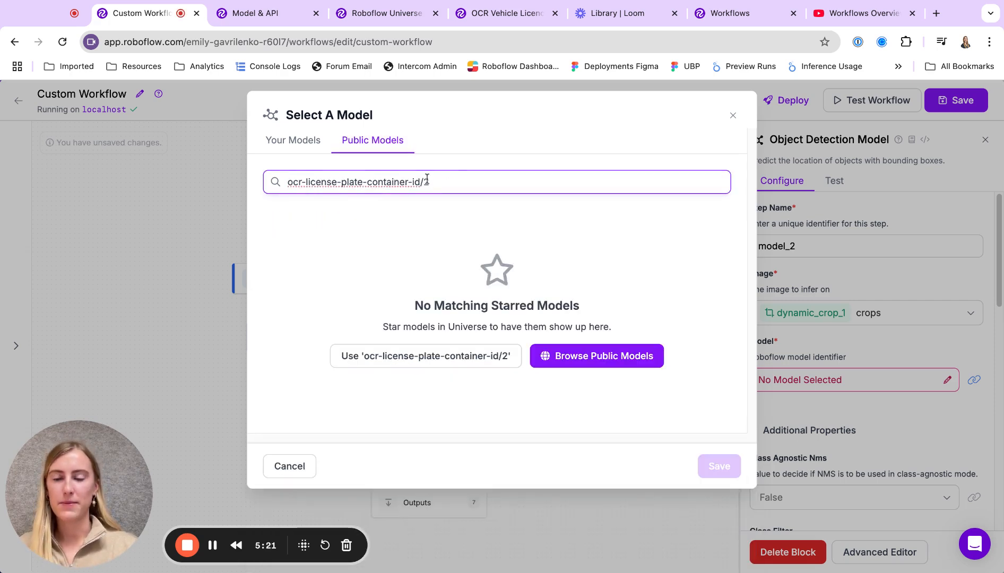
click(484, 363)
Rerun the workflow test on waymo_demo.jpeg and examine the character classes predicted by model_2 in the JSON output.
scroll(645, 406, down, 2)
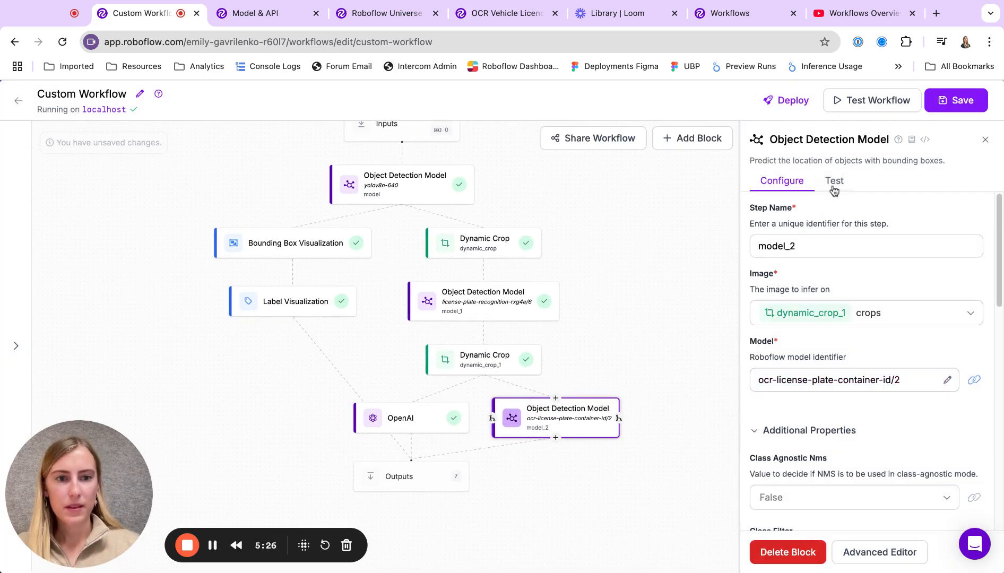
click(863, 106)
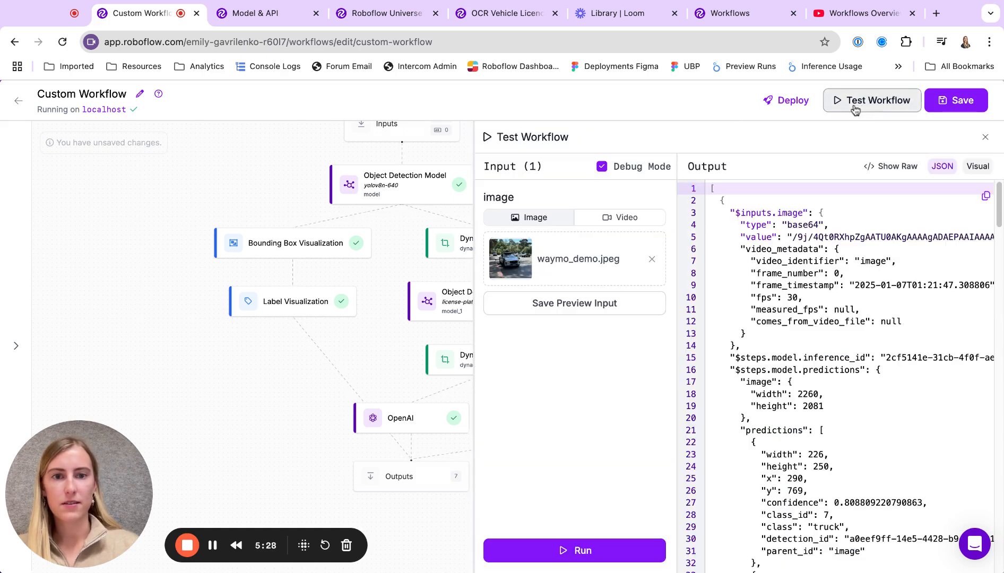
click(572, 554)
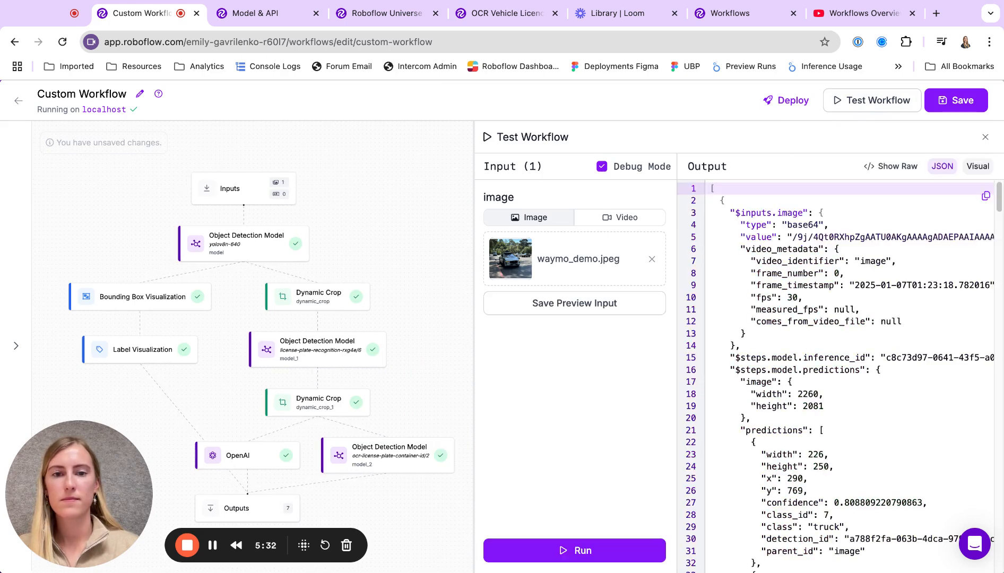
scroll(866, 355, down, 20)
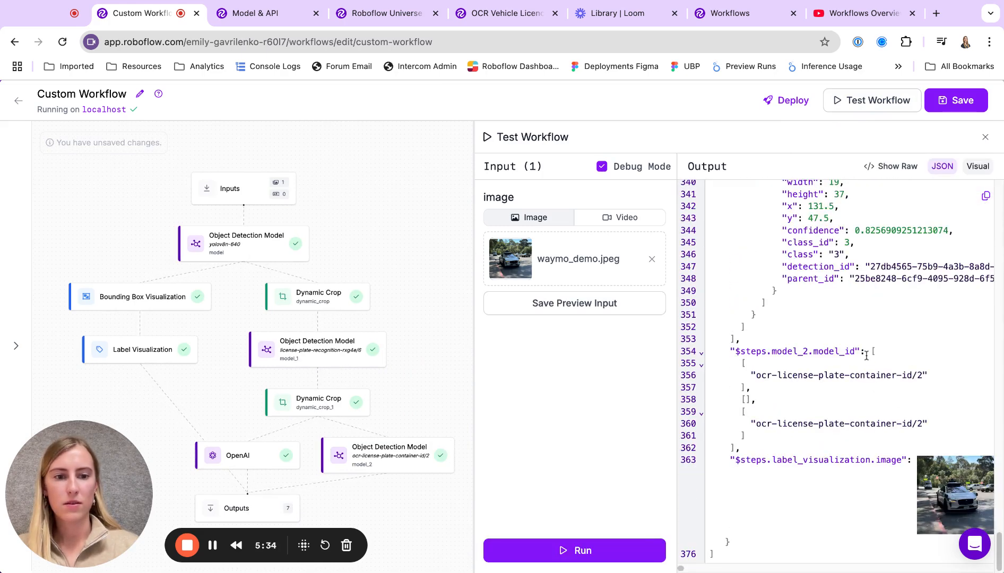
scroll(866, 355, up, 4)
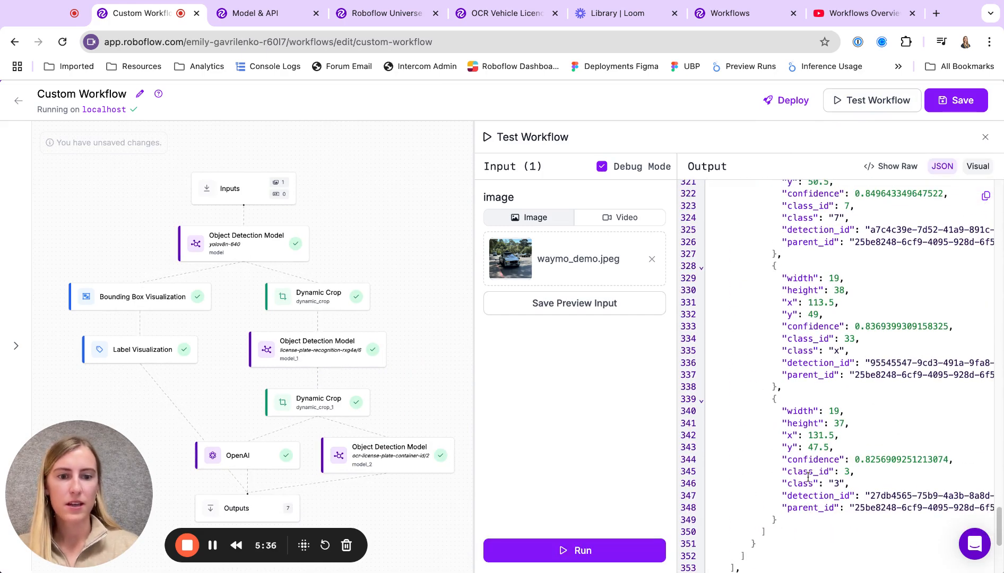
click(785, 484)
key(shift+End)
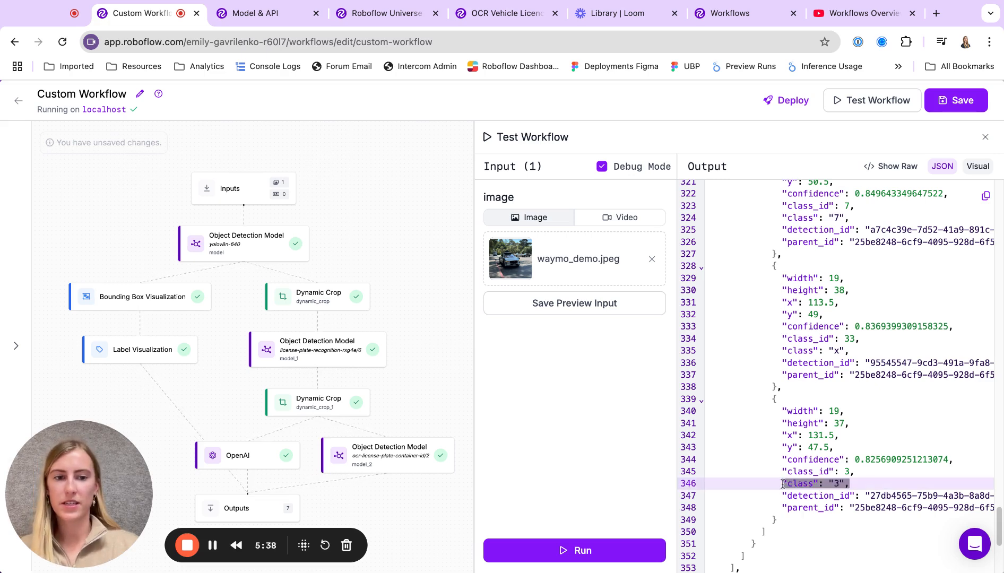
click(784, 351)
key(shift+End)
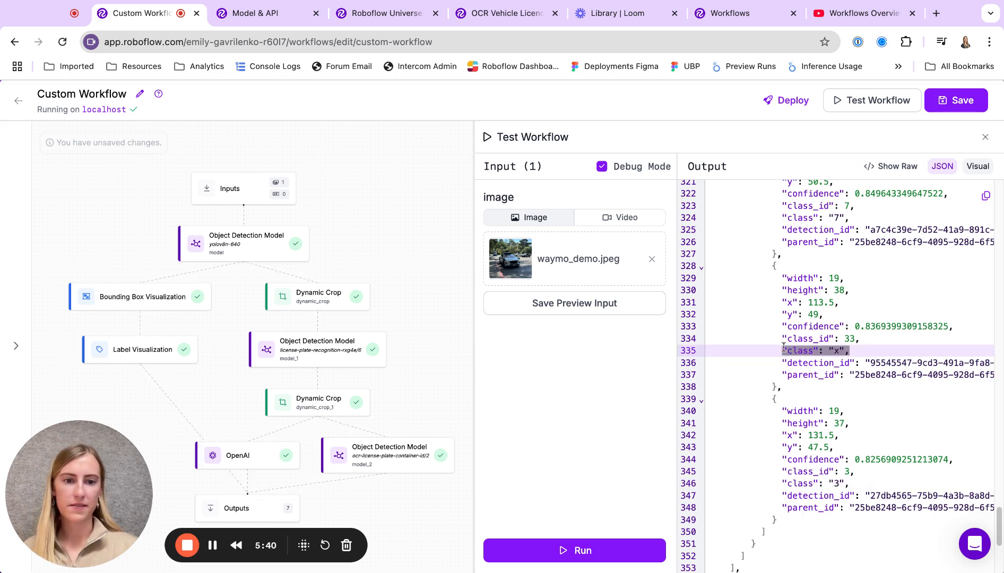
Add a Stitch OCR Detections block after model_2 and set its reading direction to Left To Right.
click(389, 472)
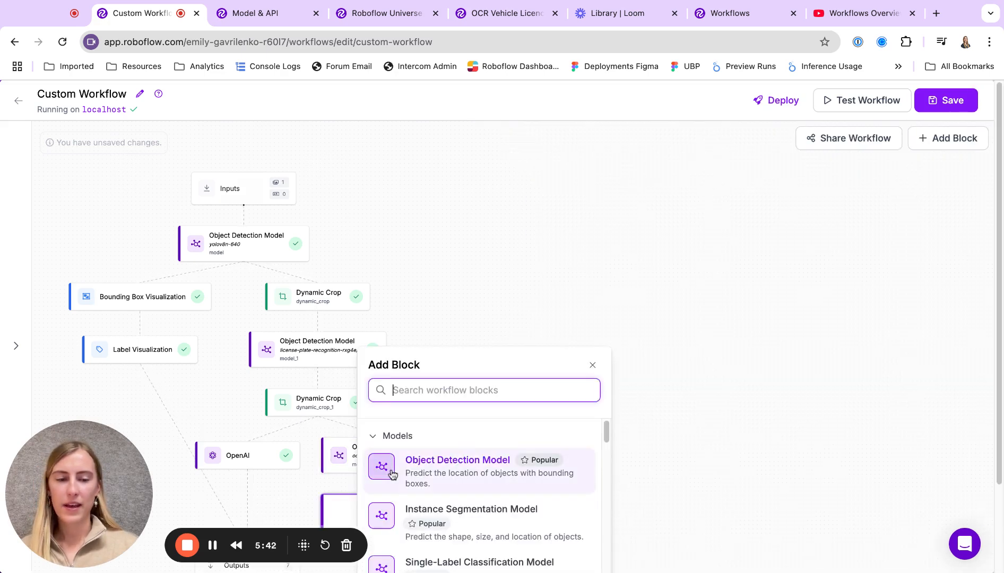
scroll(440, 484, down, 5)
scroll(441, 483, up, 5)
drag(711, 483, 735, 410)
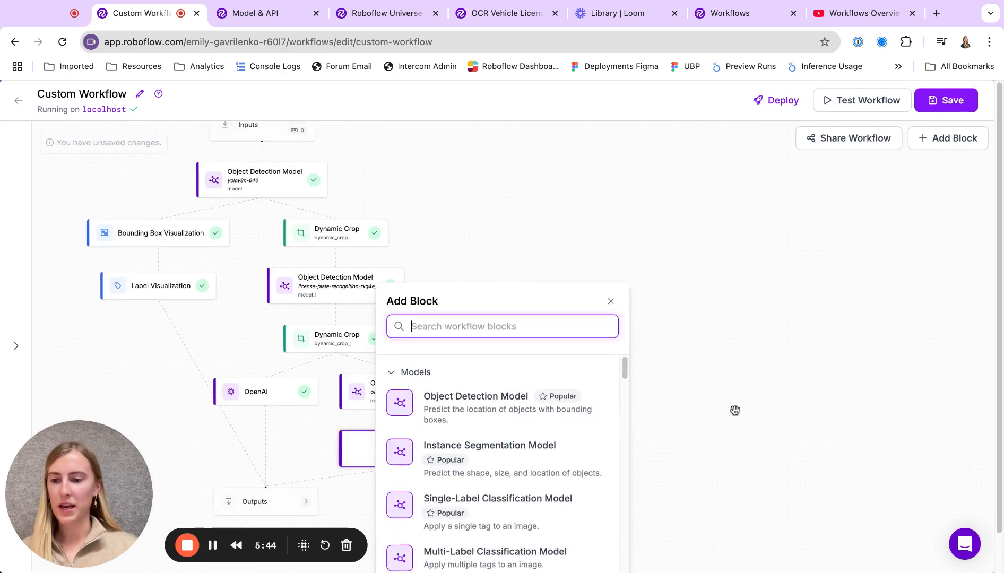
text(ocr)
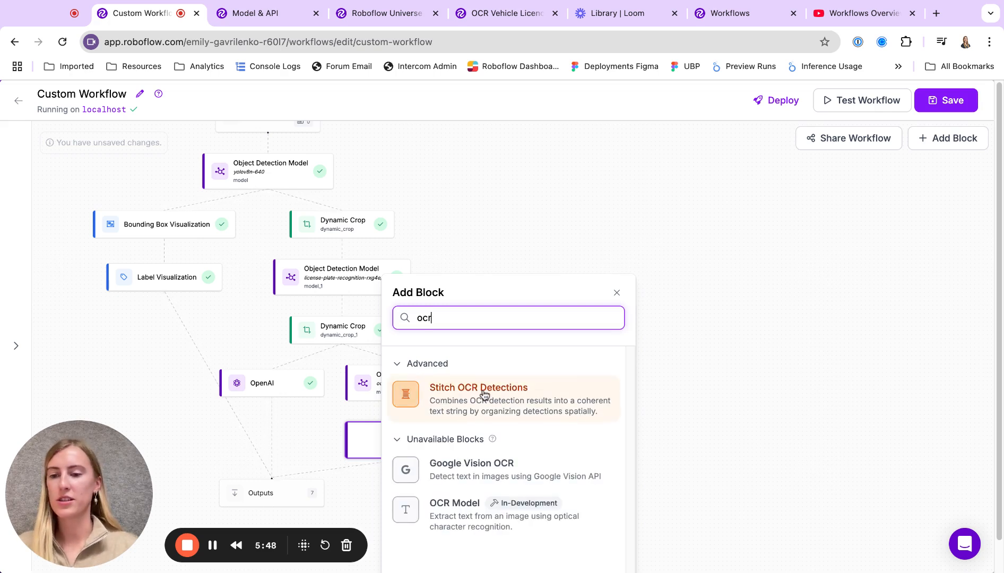
click(485, 394)
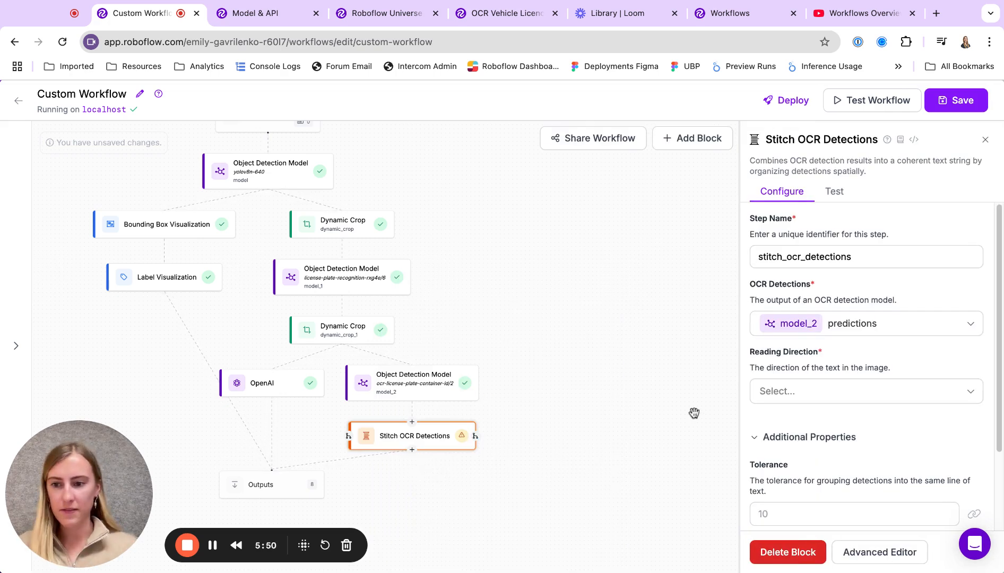
click(891, 397)
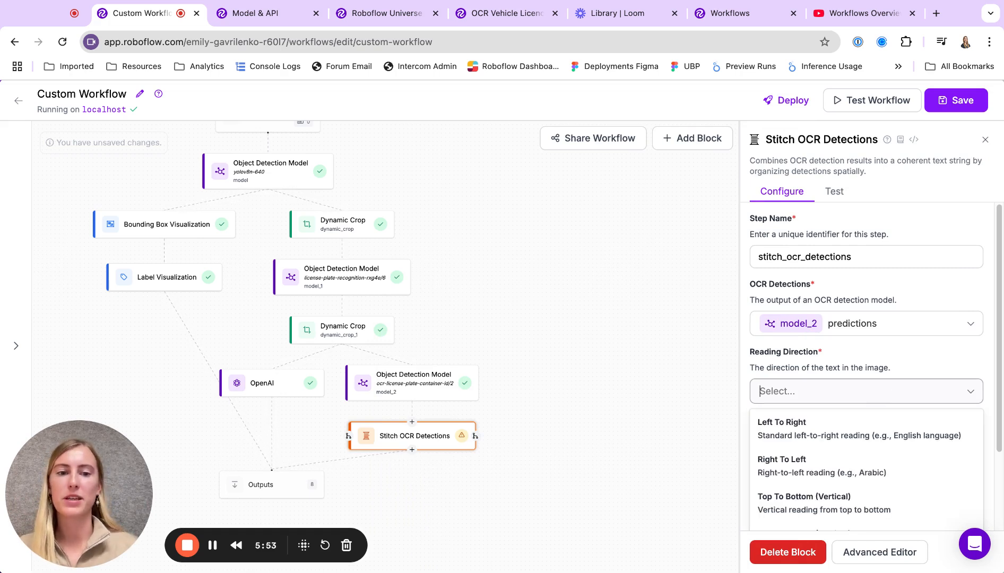
click(839, 442)
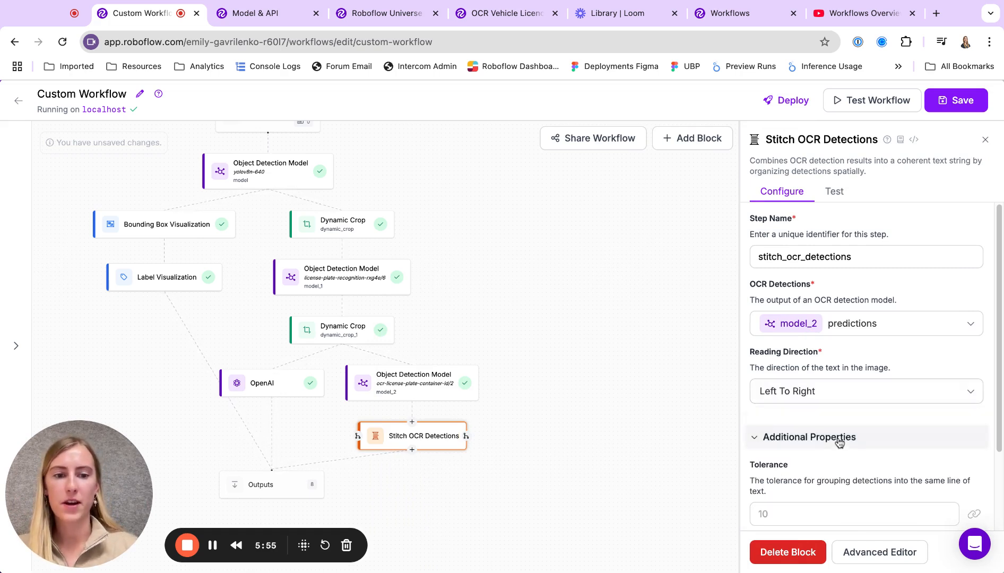
Rerun the workflow test on waymo_demo.jpeg and check the ocr_text output of the Stitch OCR Detections block.
click(878, 101)
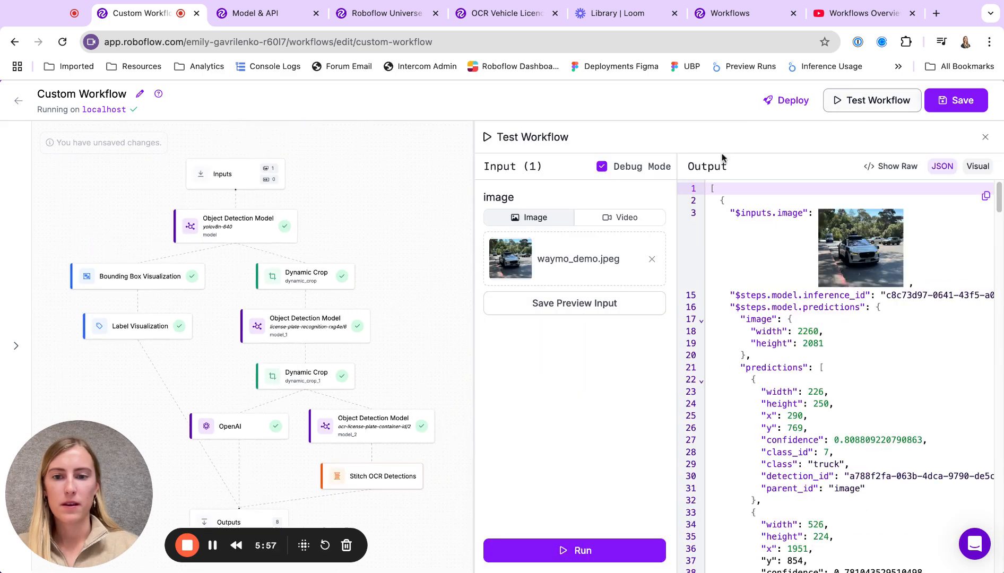
click(562, 547)
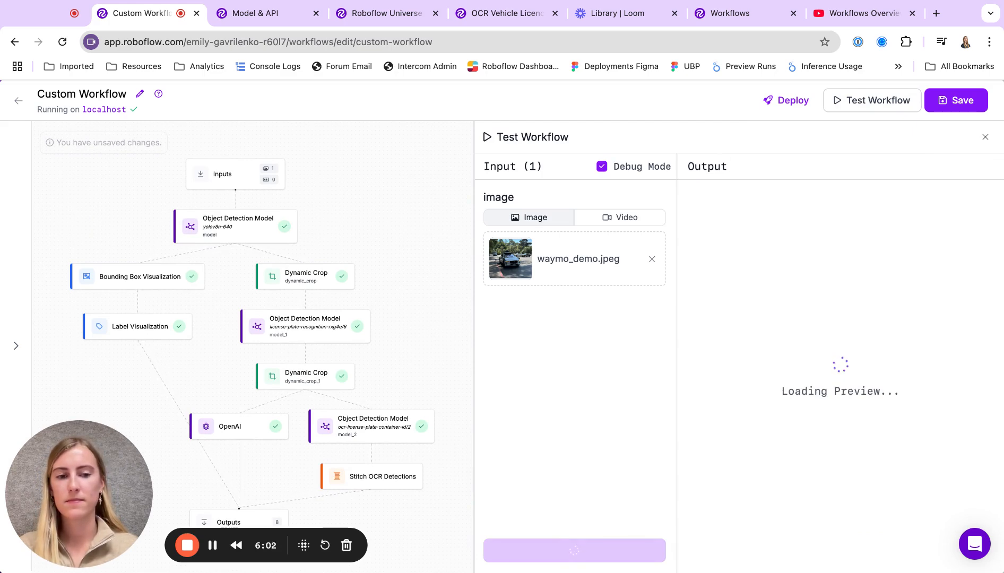
scroll(835, 371, down, 20)
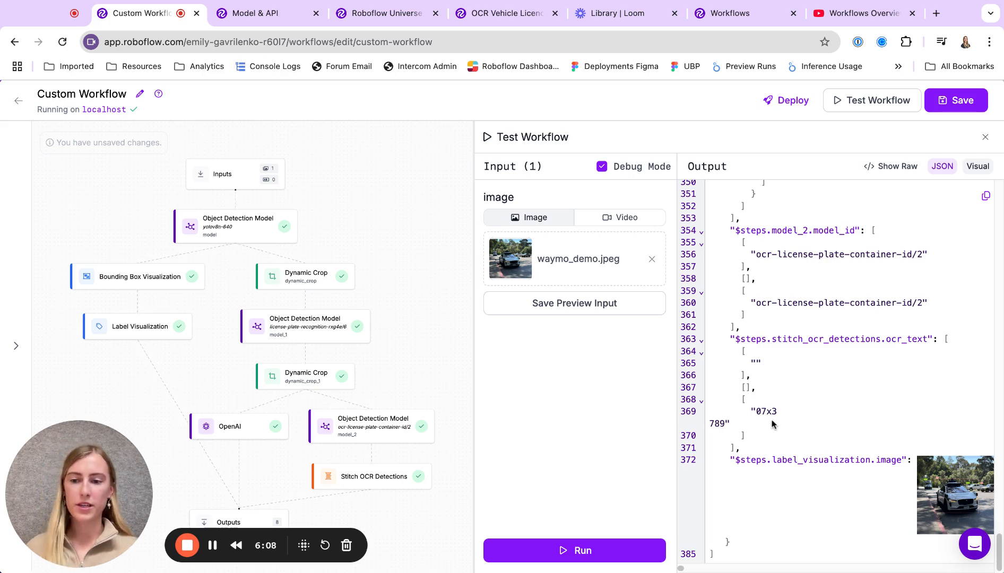
Set the tolerance of the Stitch OCR Detections block to 50 in its additional properties.
click(341, 487)
scroll(791, 433, down, 3)
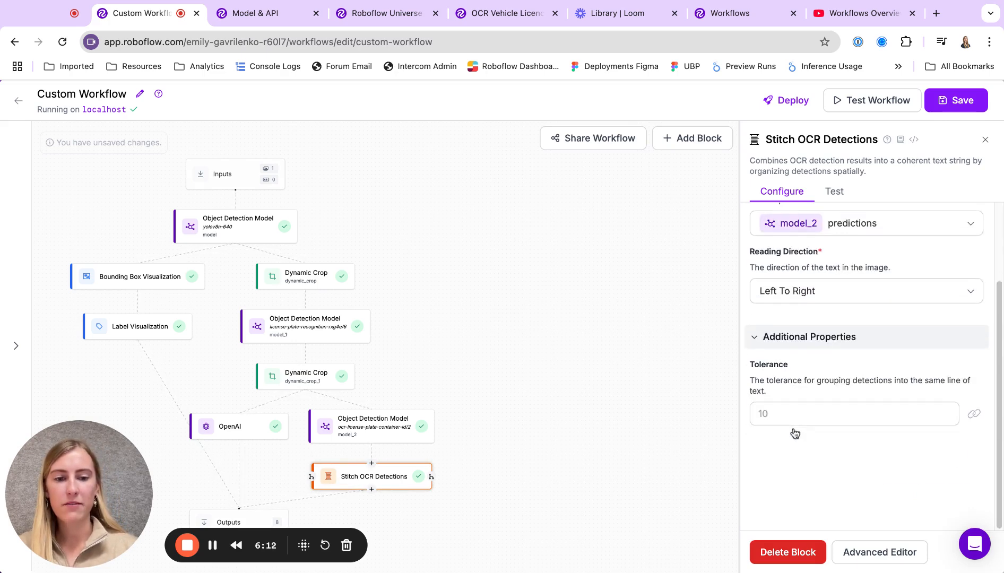
click(786, 419)
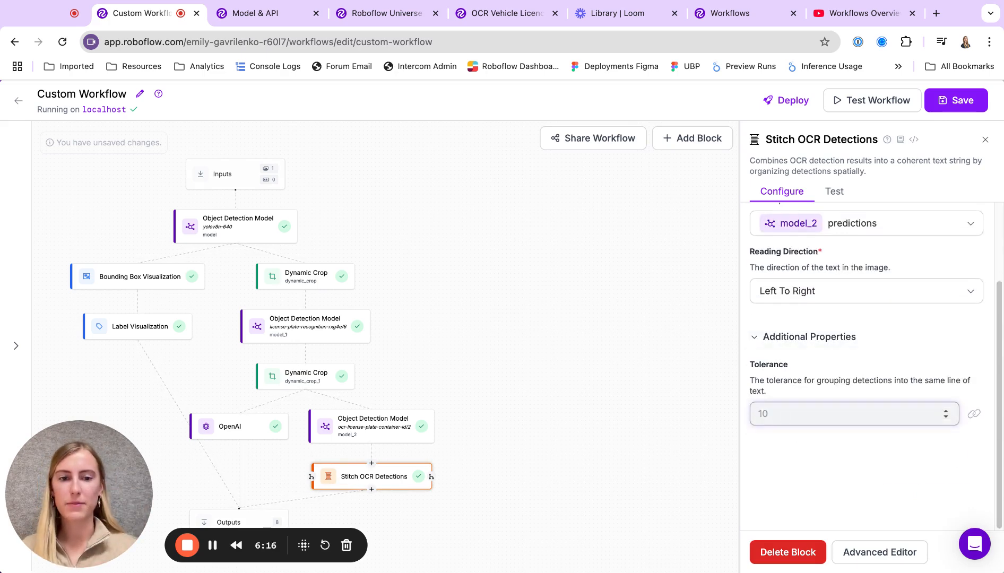
text(50)
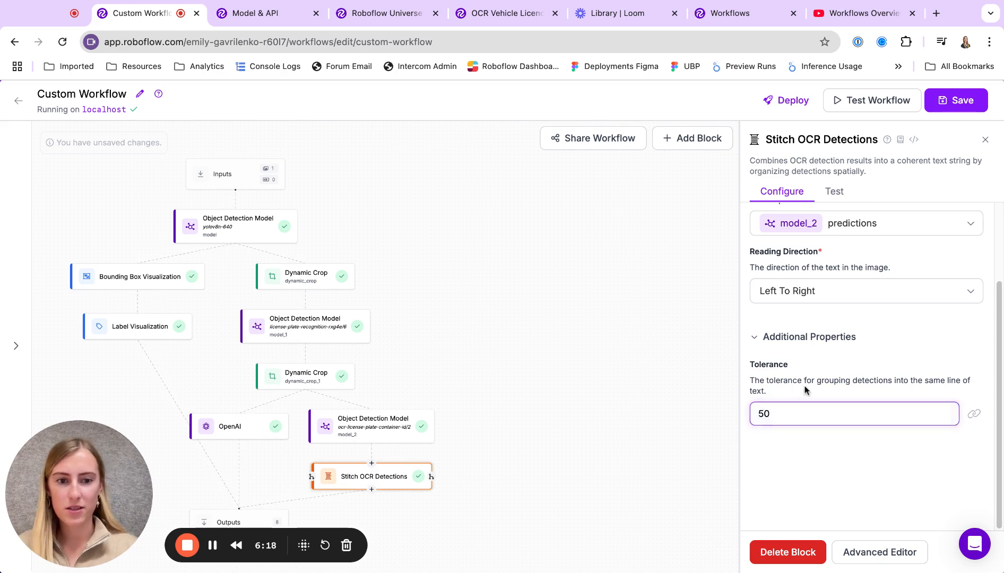
click(806, 390)
Rerun the workflow test on waymo_demo.jpeg and compare the stitched ocr_text output with the label visualization image.
click(860, 100)
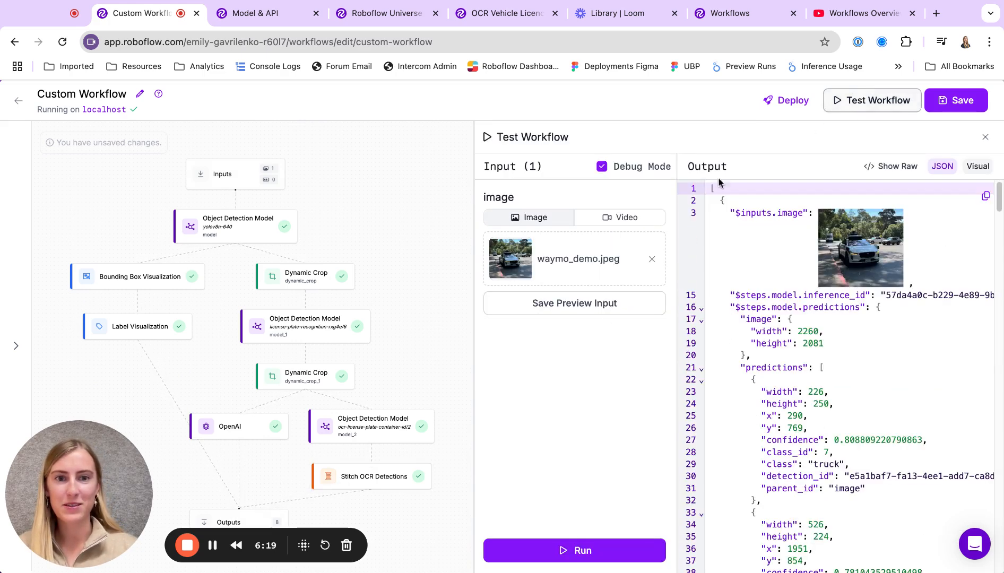
click(595, 549)
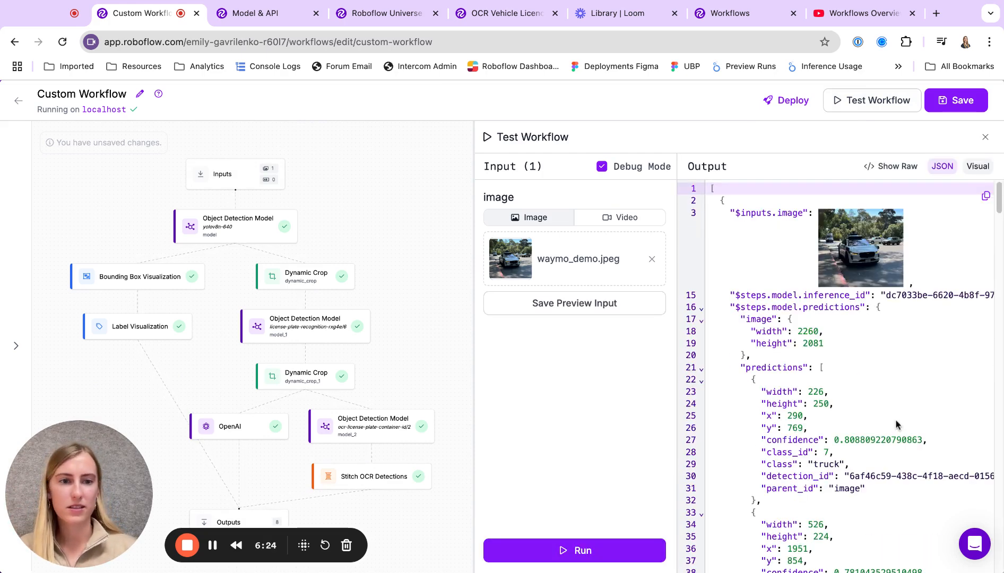
scroll(896, 424, down, 20)
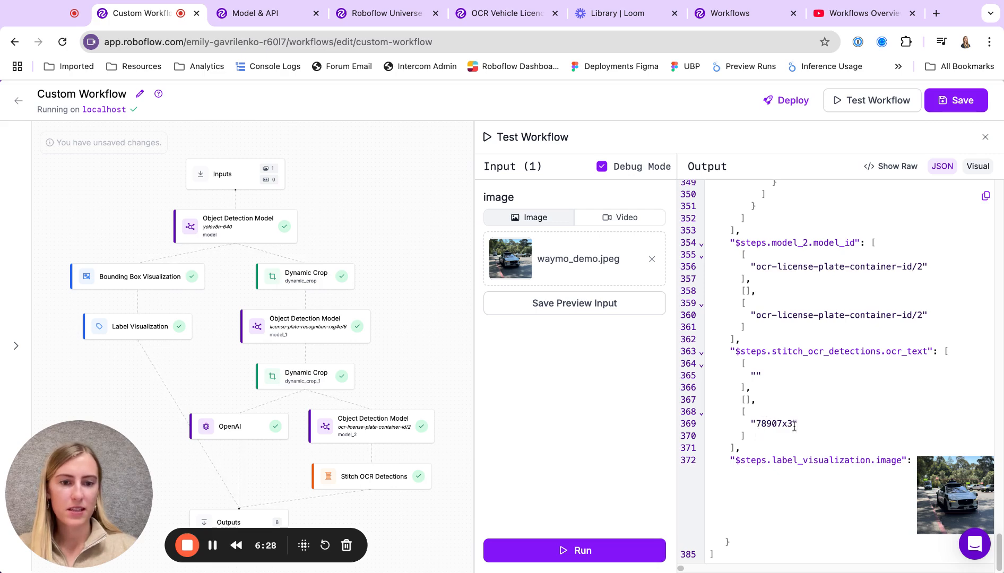
click(932, 504)
click(760, 126)
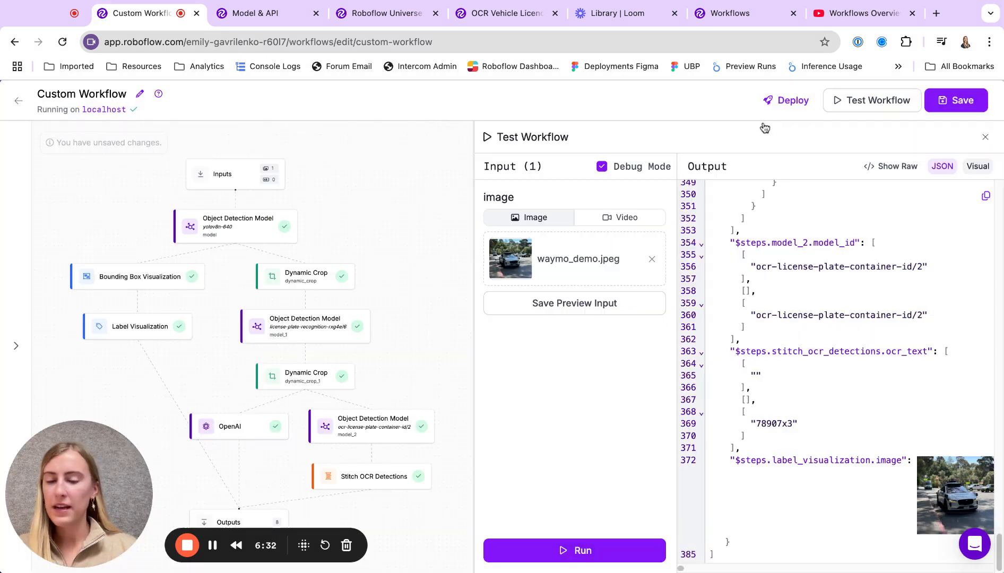
Add a Property Definition block named to_uppercase after Stitch OCR Detections, with the Convert to Uppercase operation on its ocr_text.
click(365, 489)
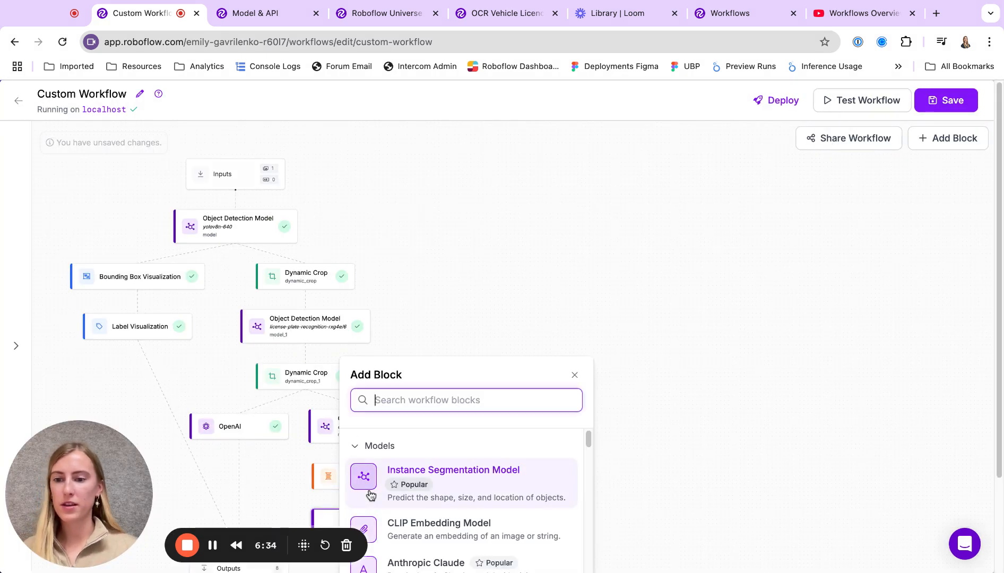
text(proper)
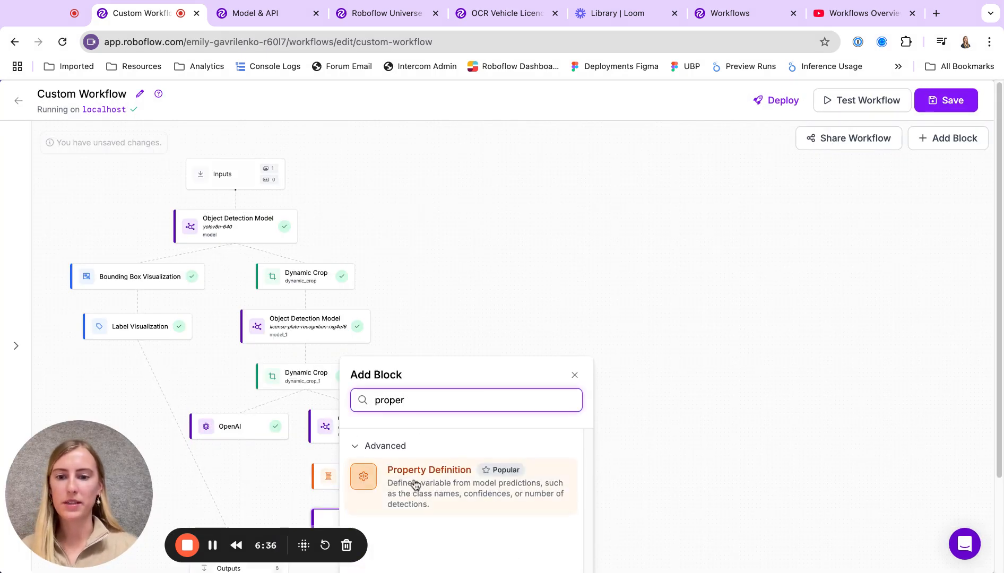
click(416, 485)
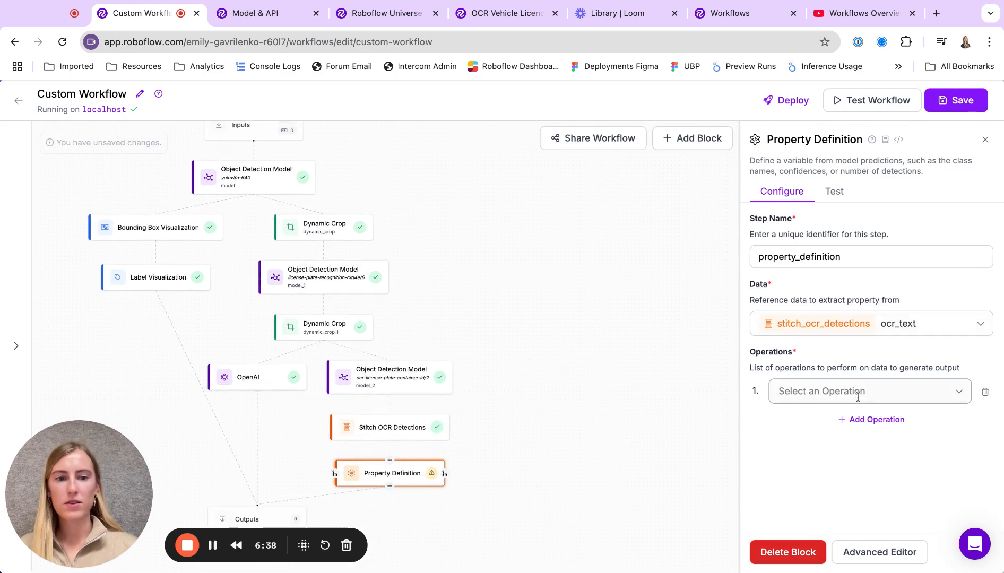
click(835, 391)
scroll(830, 486, down, 1)
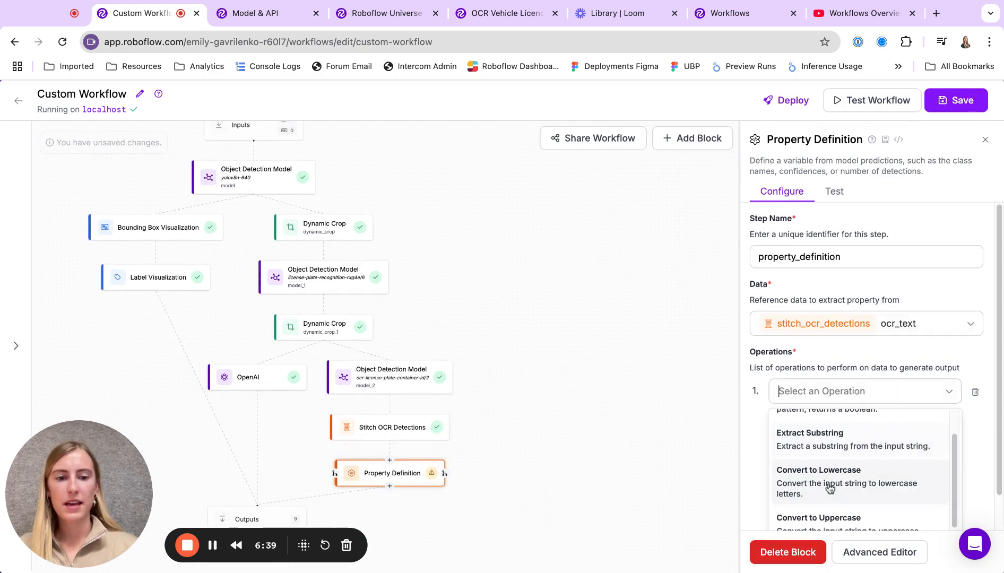
click(820, 518)
double_click(853, 250)
text(to_uppercase)
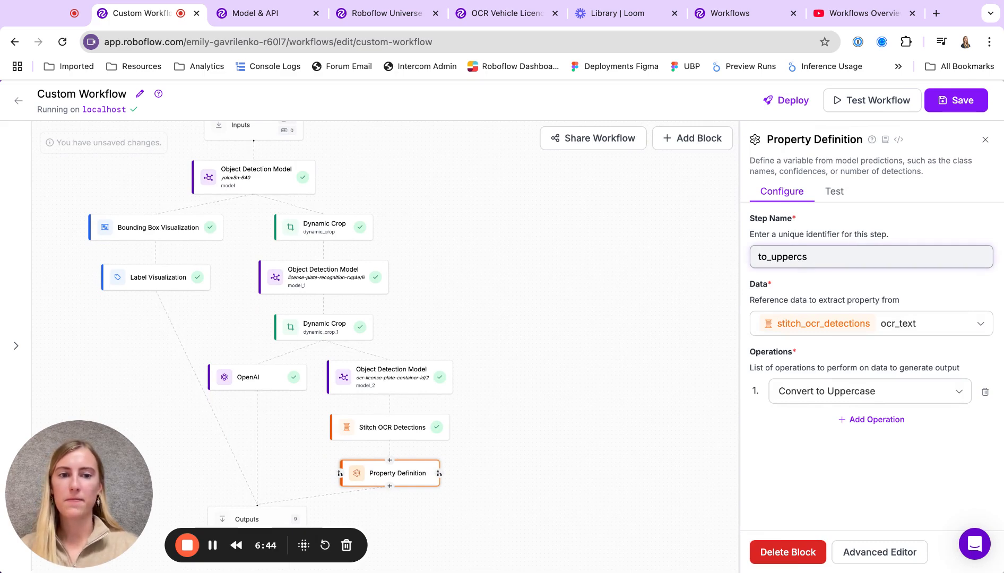
Rerun the workflow test on waymo_demo.jpeg without Debug Mode, check the property_definition output, and close the test view.
click(868, 102)
click(601, 167)
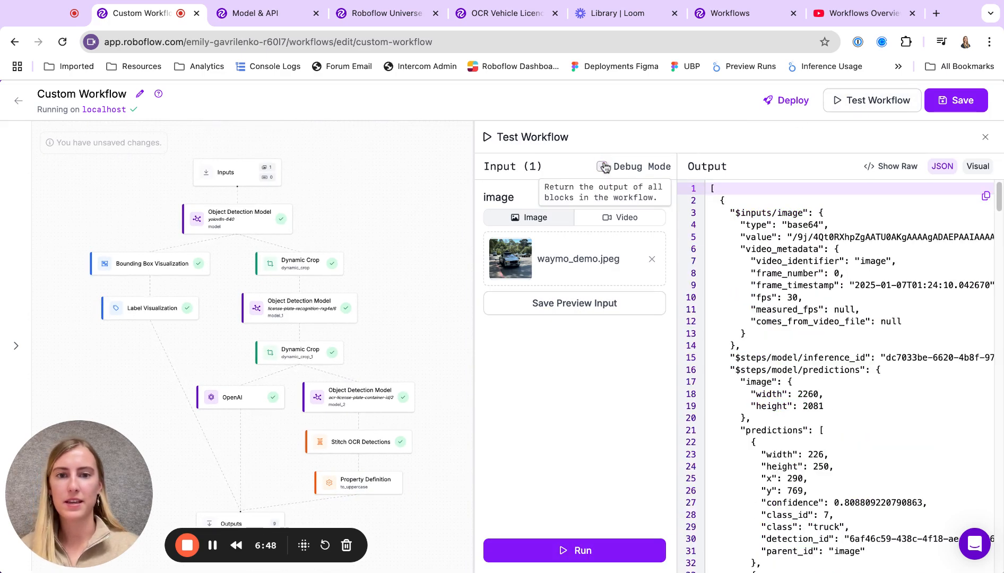
click(575, 551)
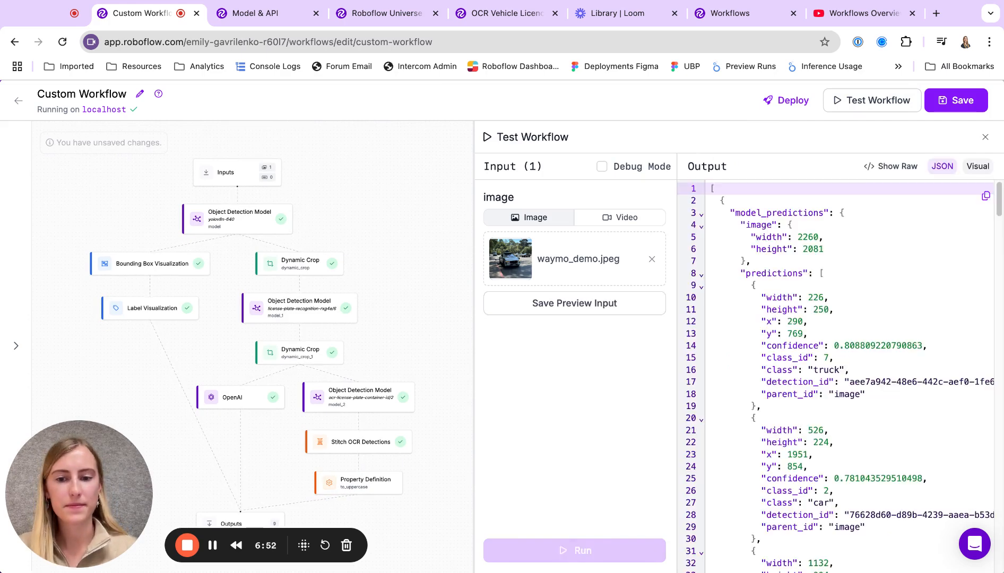
scroll(911, 451, down, 20)
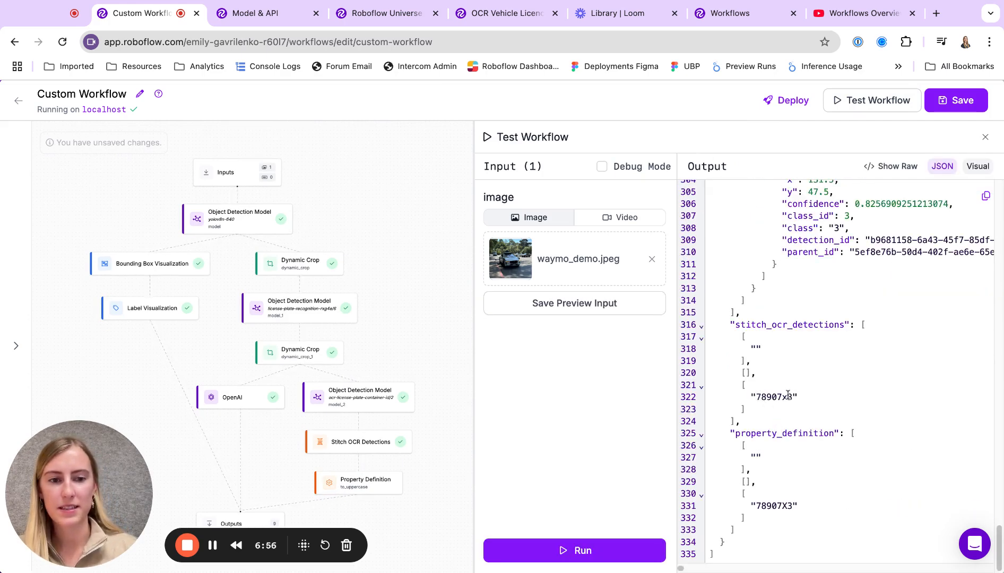
drag(752, 506, 809, 506)
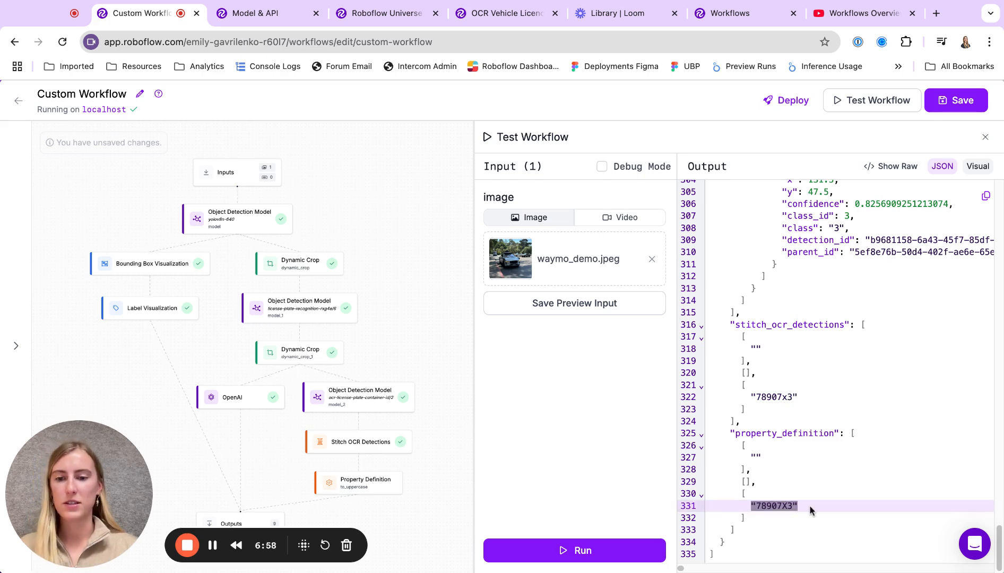
click(453, 436)
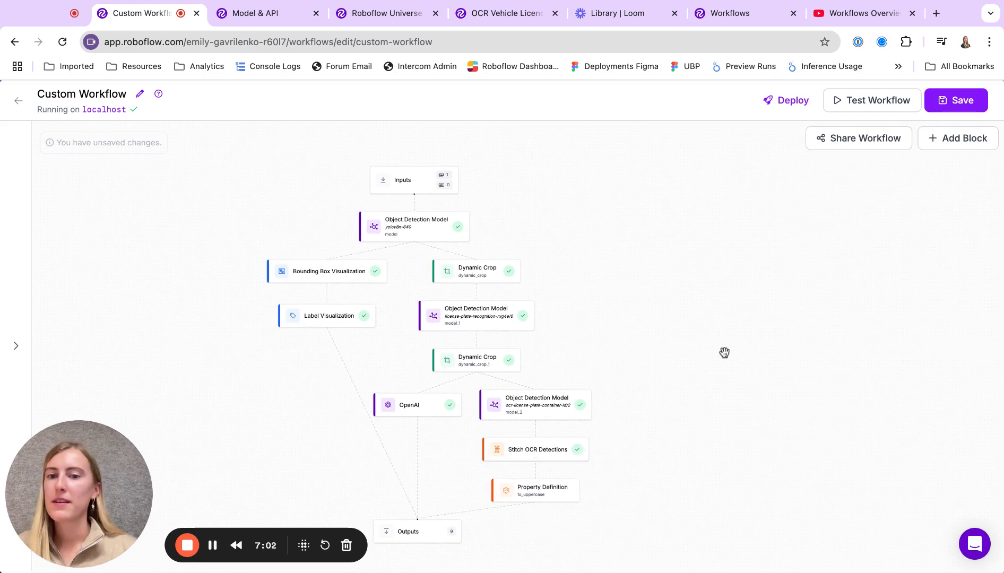
scroll(724, 352, up, 2)
scroll(497, 274, left, 1)
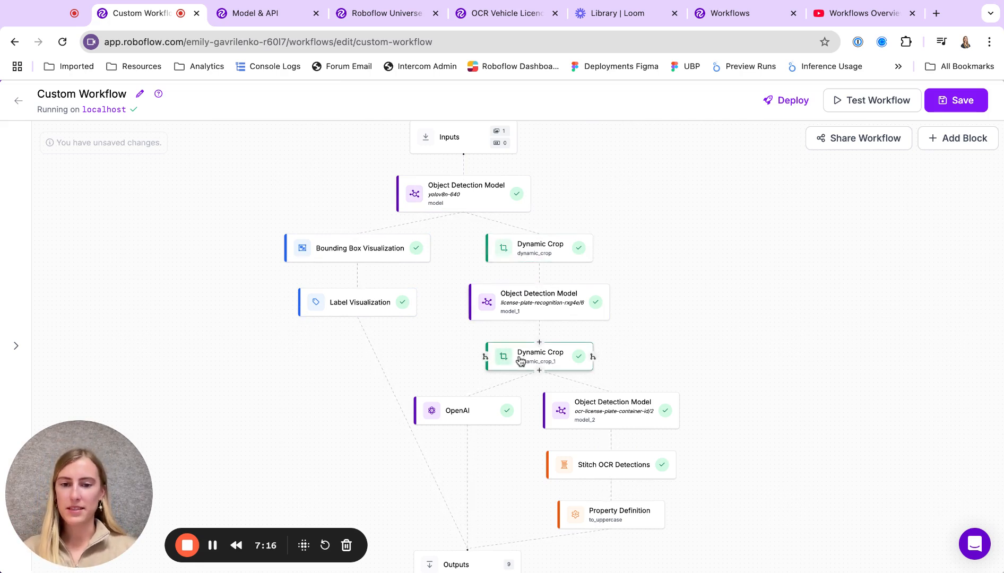
scroll(520, 360, down, 5)
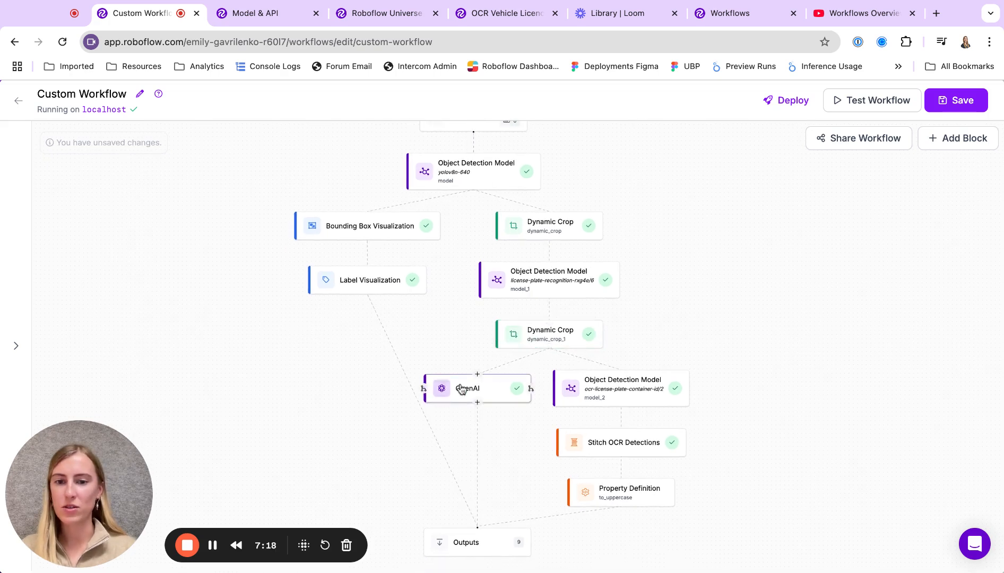